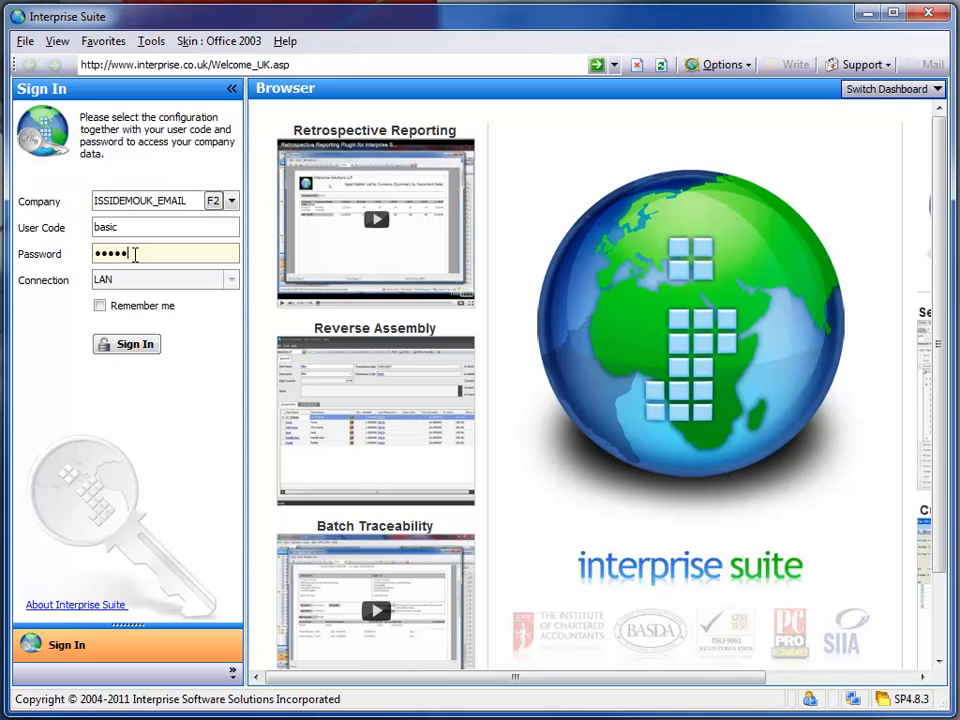
# Sign in to the company and open the Exchange Settings setup from System Manager
pyautogui.press('Return')
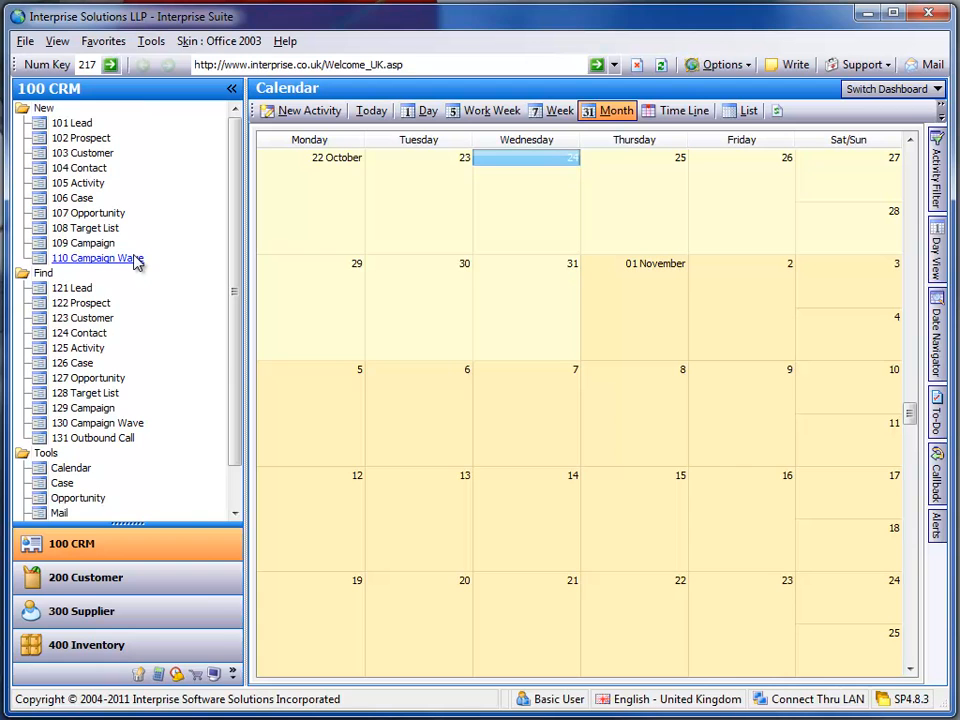
pyautogui.click(215, 675)
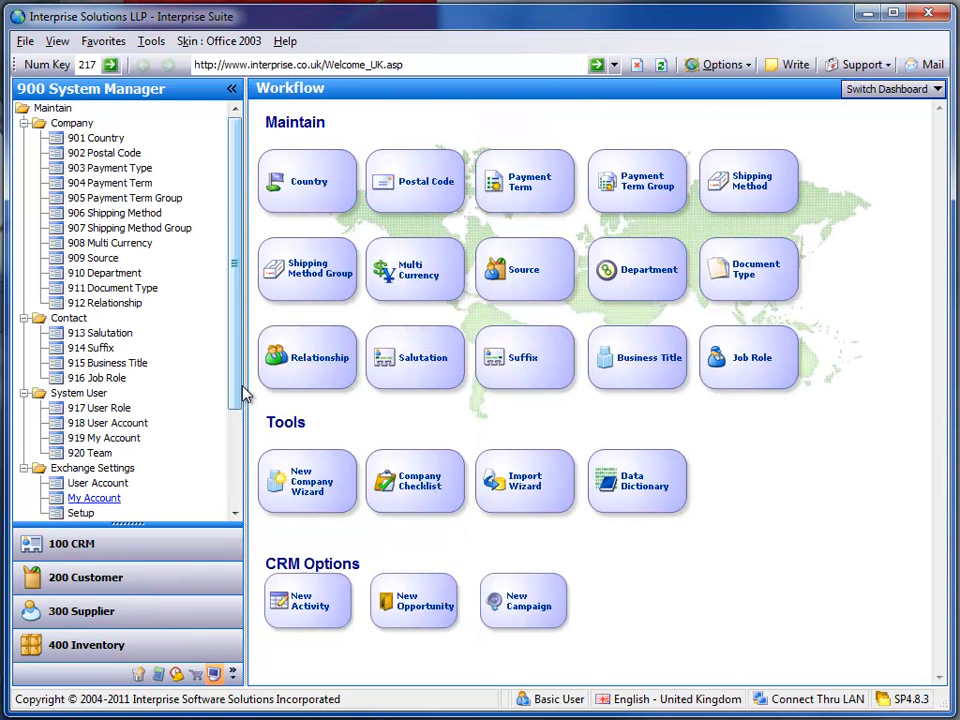
pyautogui.moveTo(243, 395); pyautogui.dragTo(242, 497)
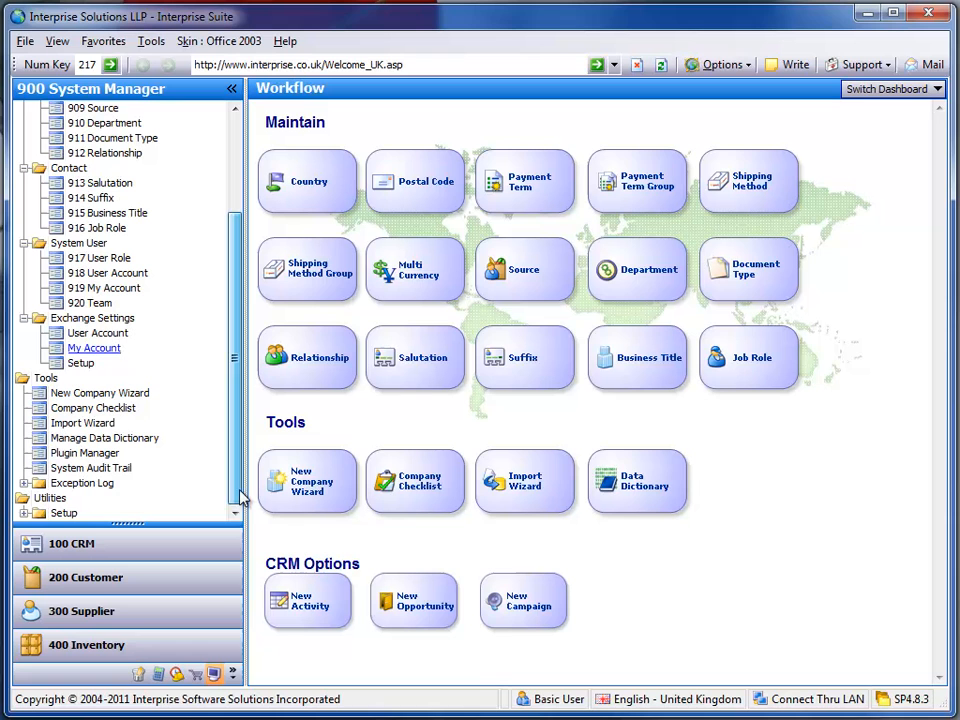
pyautogui.click(82, 364)
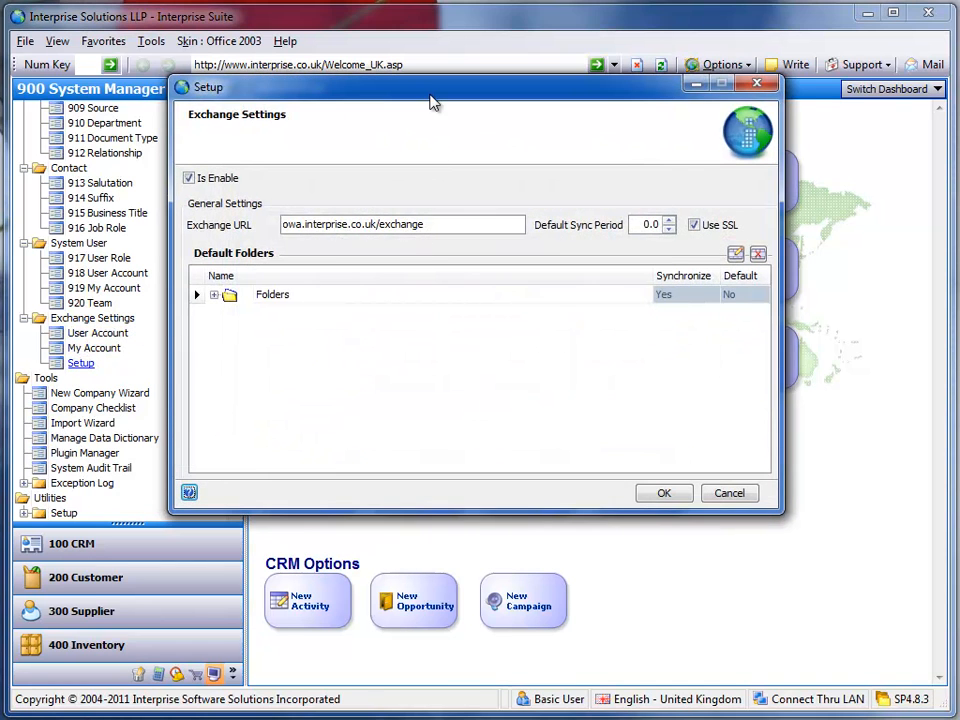
pyautogui.moveTo(432, 100); pyautogui.dragTo(436, 156)
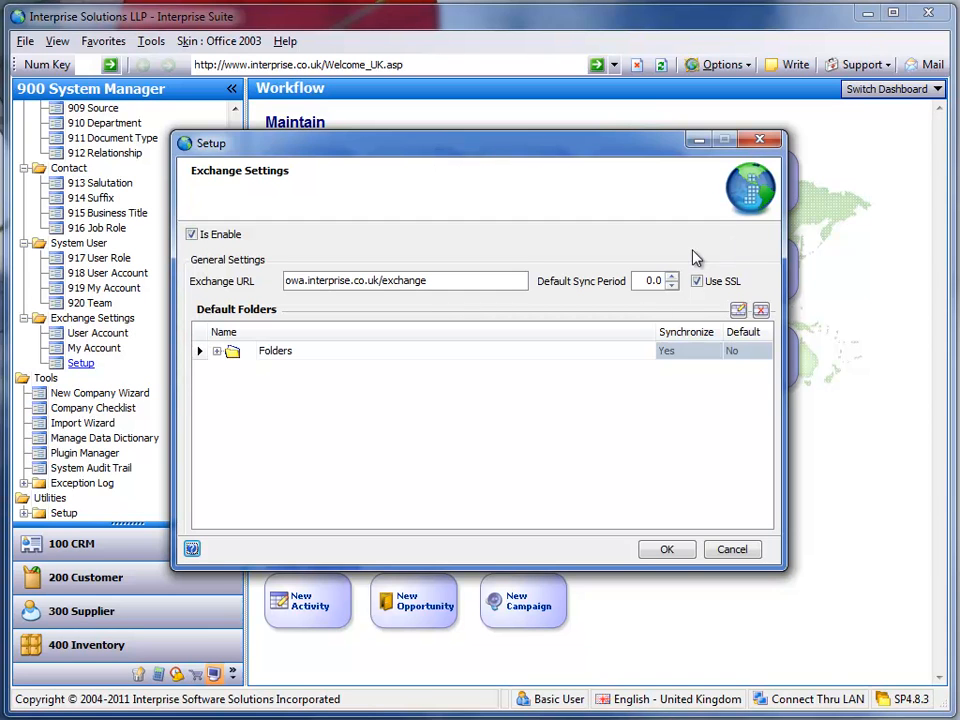
# Add a subfolder named Interprise Email under Inbox in the default Exchange folders
pyautogui.click(218, 353)
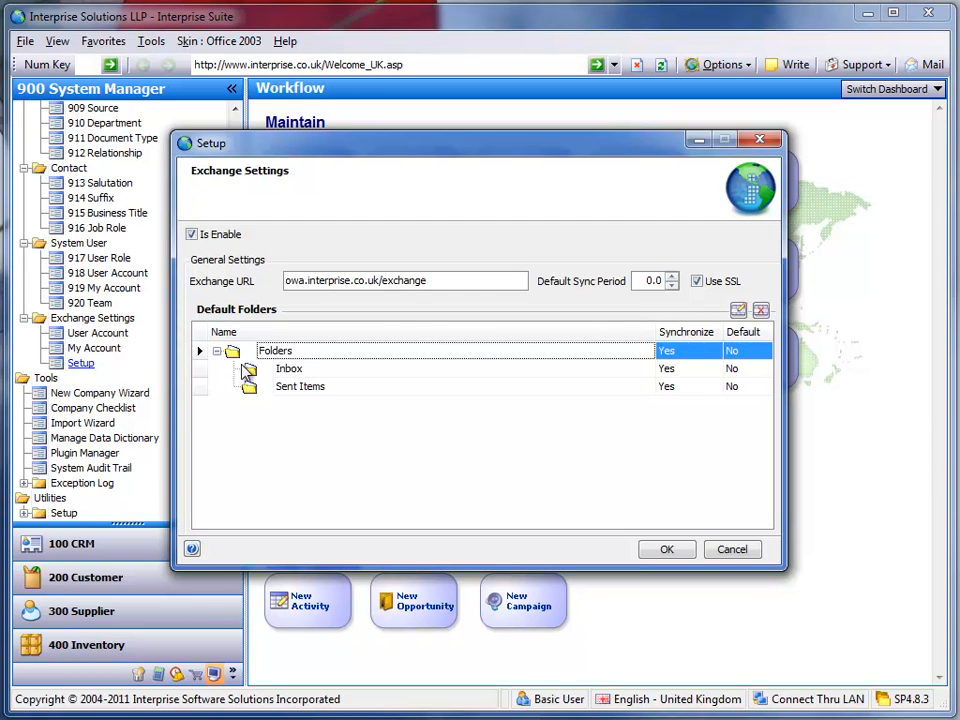
pyautogui.click(293, 370)
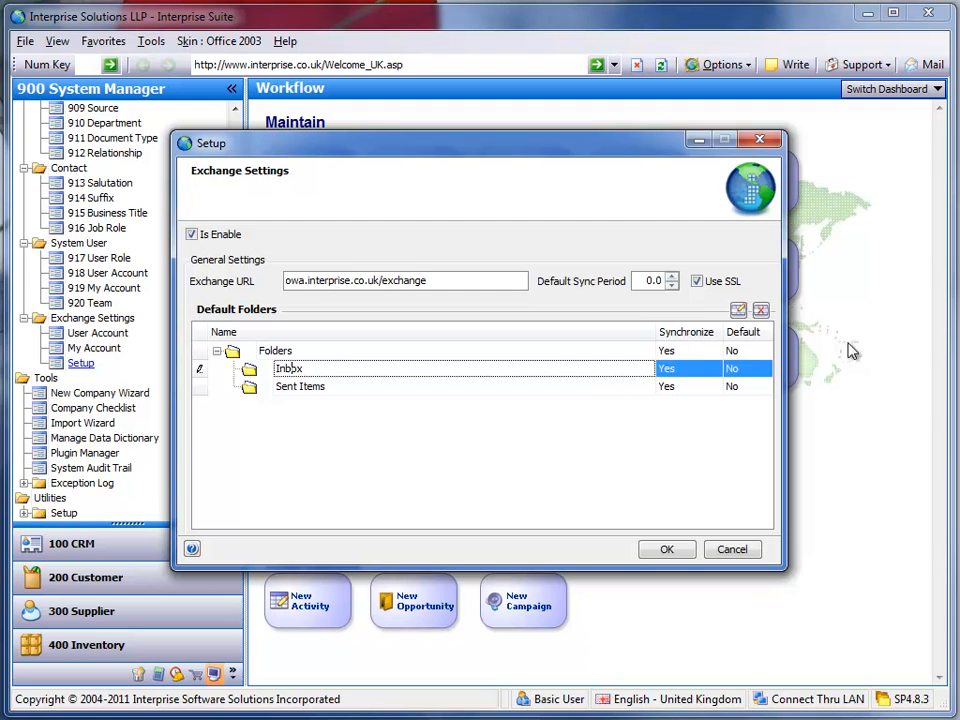
pyautogui.click(740, 312)
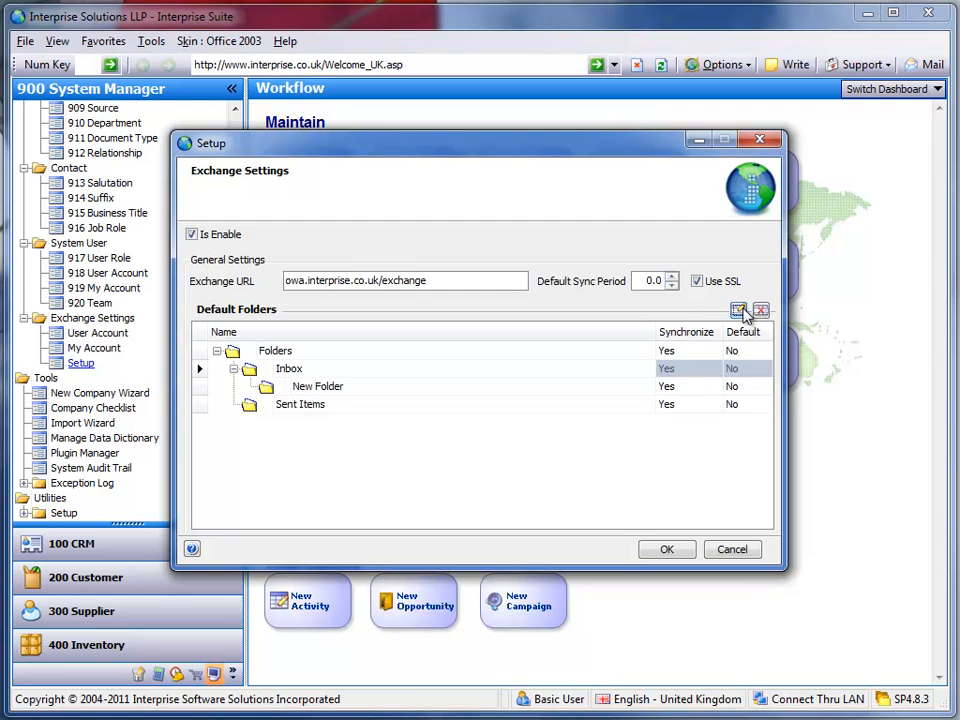
pyautogui.click(385, 387)
pyautogui.write('Interprise Email')
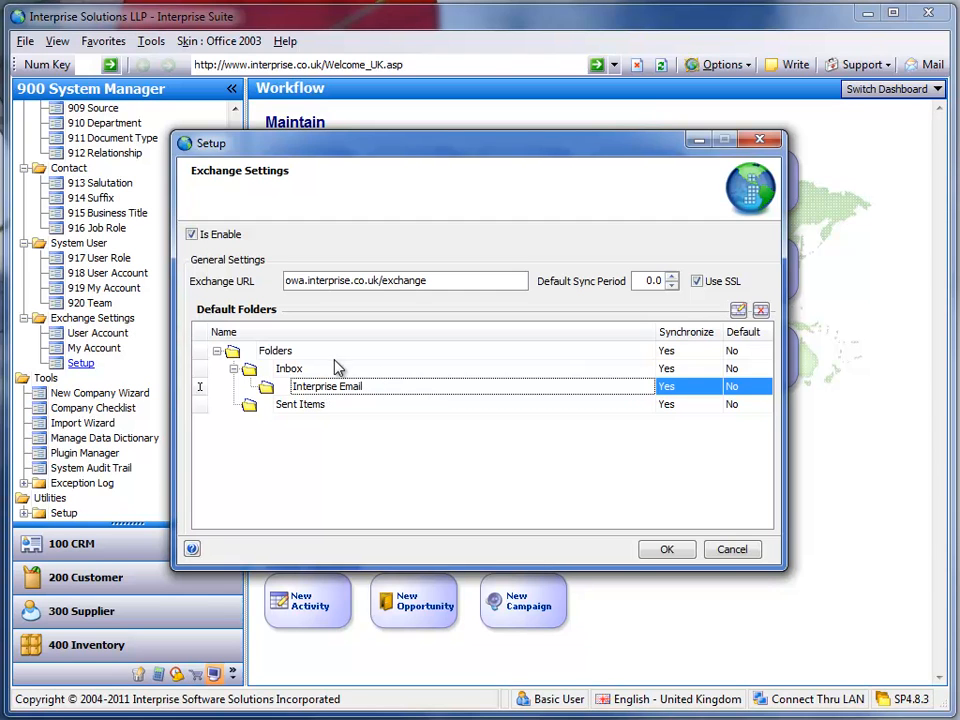
# Set Synchronize to No for the Inbox folder and save the Exchange setup
pyautogui.click(338, 368)
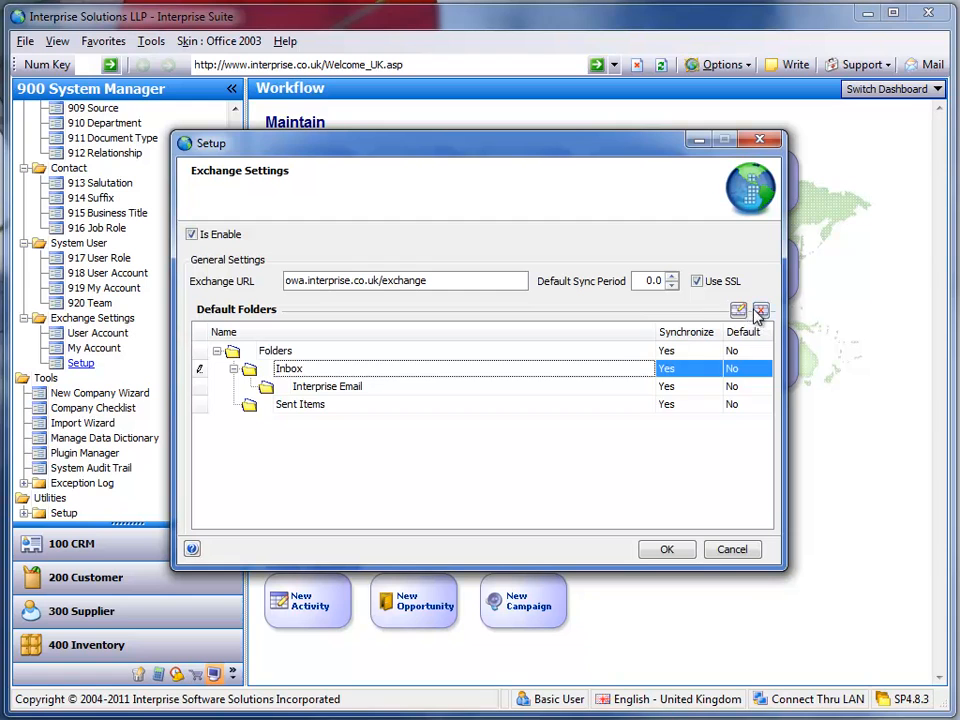
pyautogui.click(698, 370)
pyautogui.click(690, 402)
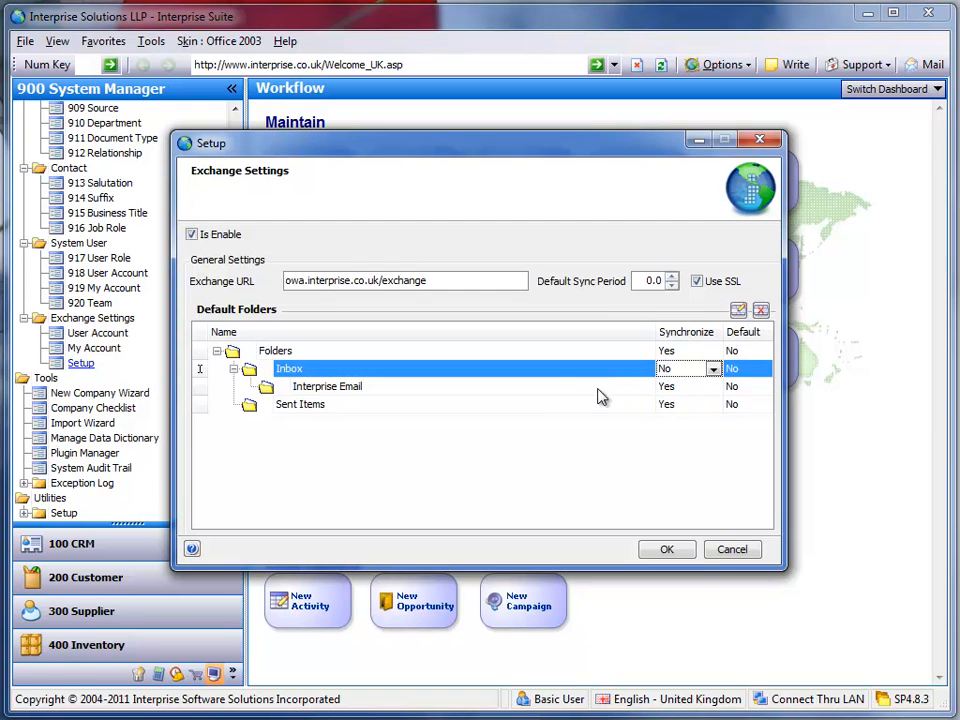
pyautogui.click(563, 387)
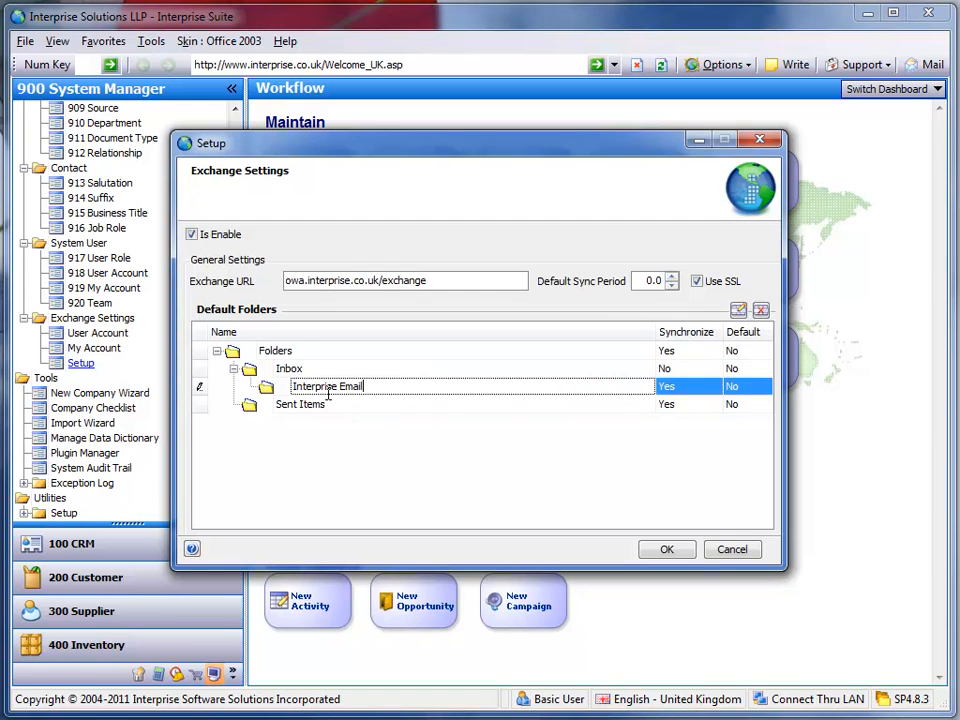
pyautogui.click(390, 405)
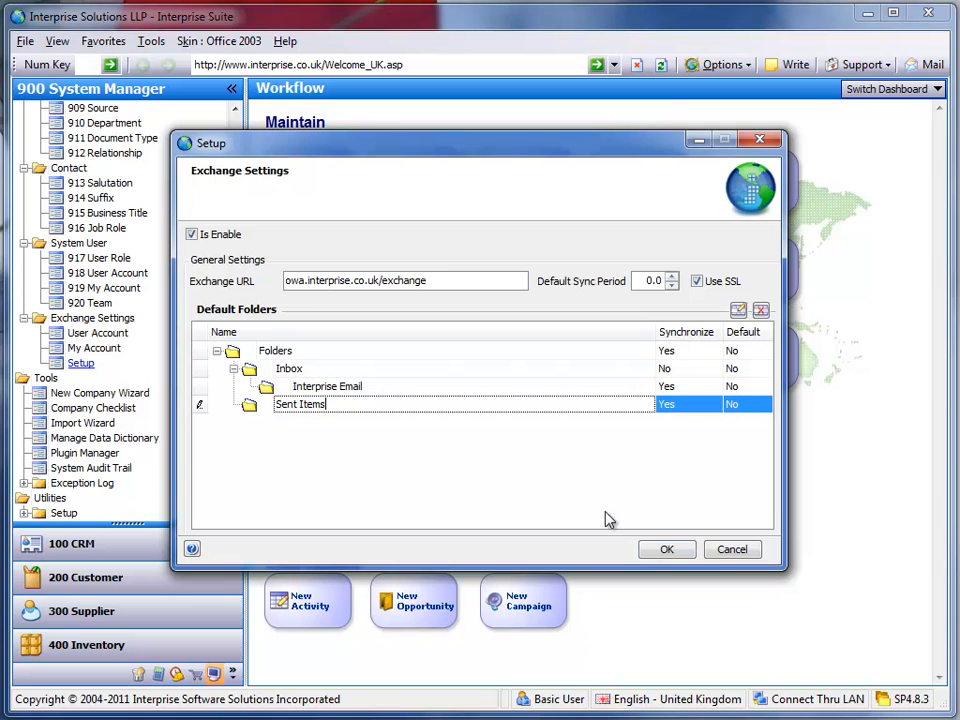
pyautogui.click(666, 553)
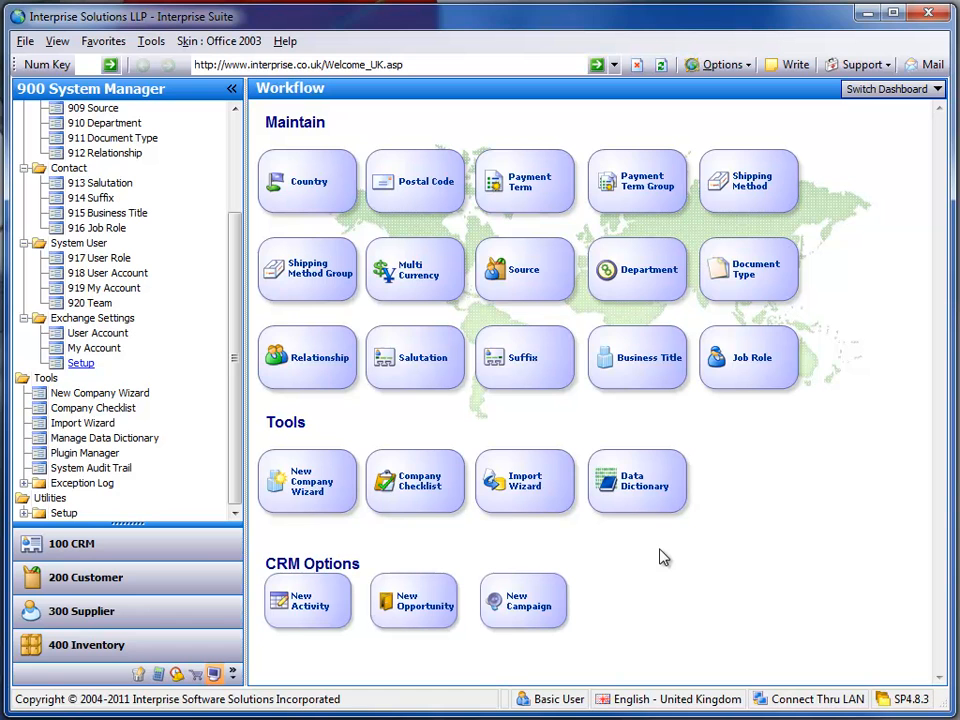
# Review the mail folders in My Account's Exchange settings, including the Inbox subfolder, and close without saving
pyautogui.click(118, 347)
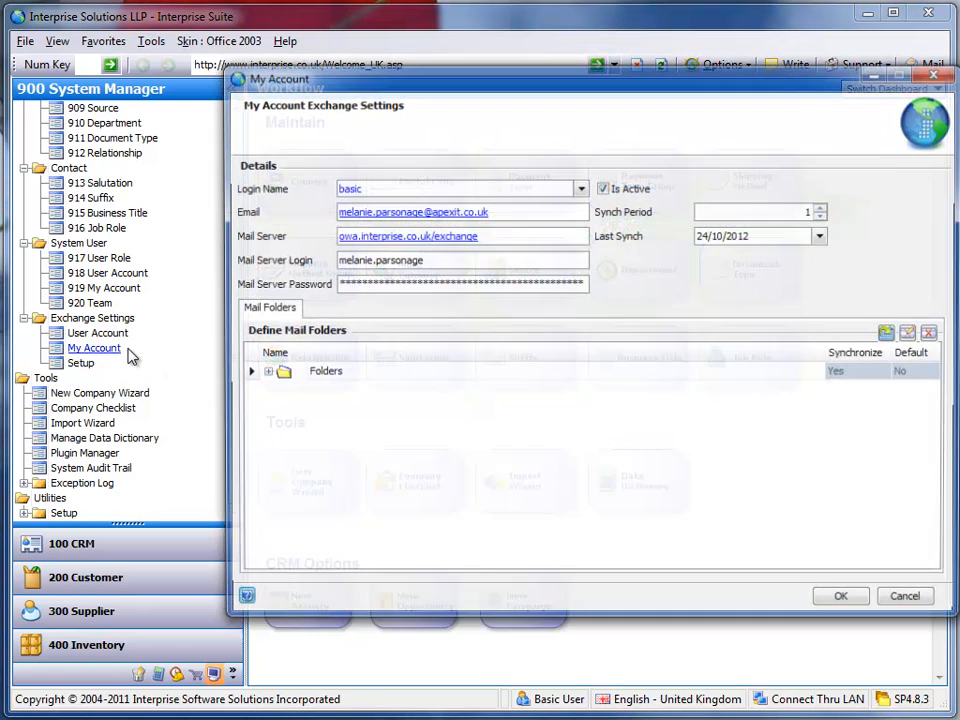
pyautogui.moveTo(565, 88); pyautogui.dragTo(482, 111)
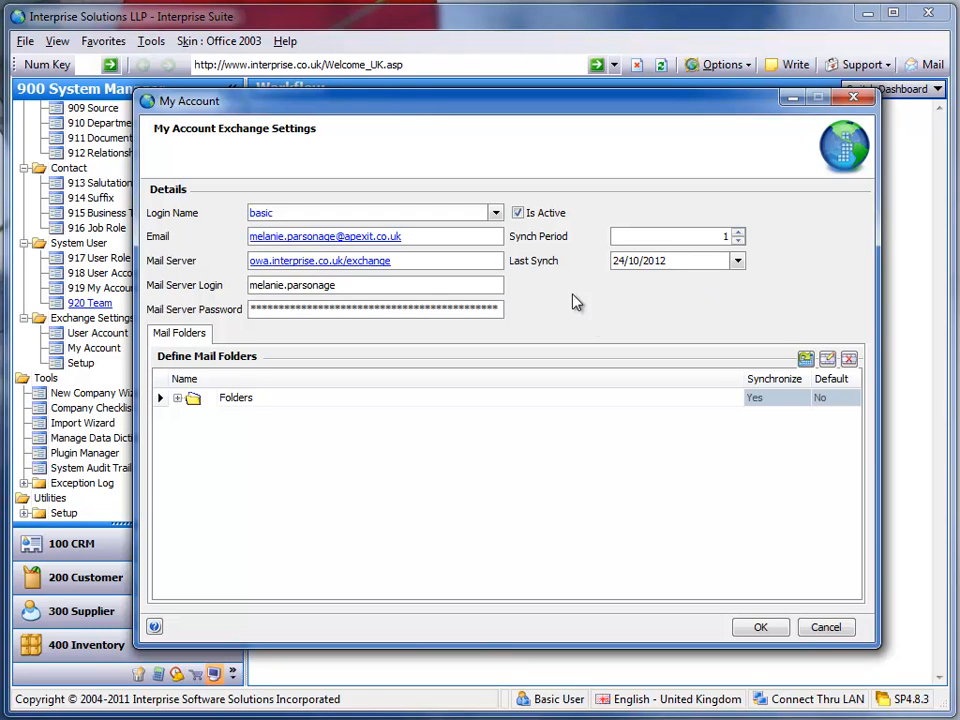
pyautogui.click(180, 400)
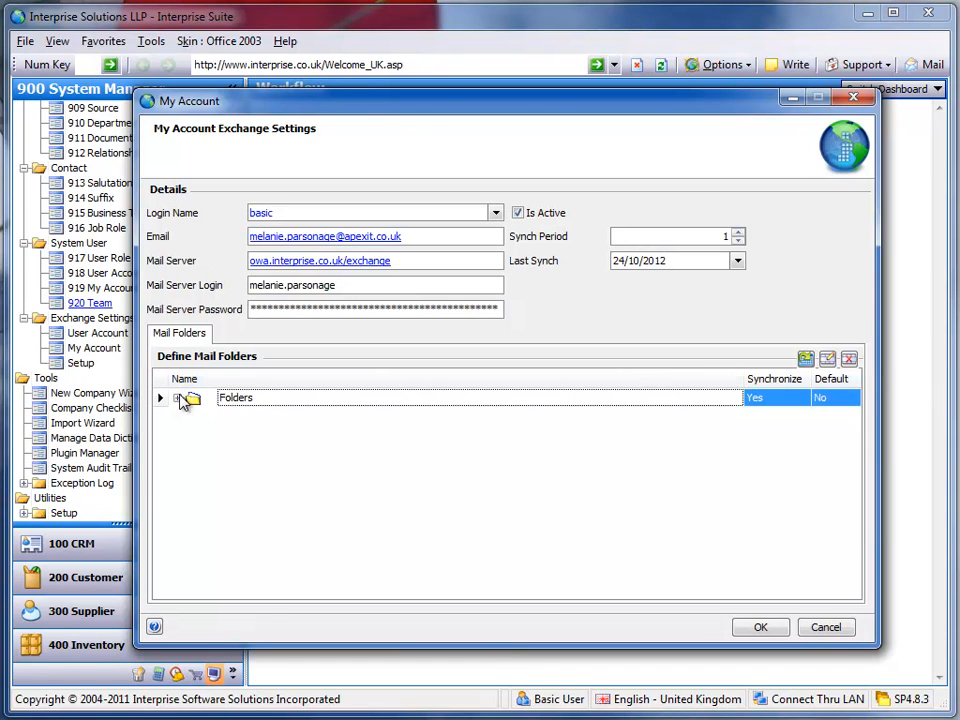
pyautogui.click(178, 398)
pyautogui.click(194, 416)
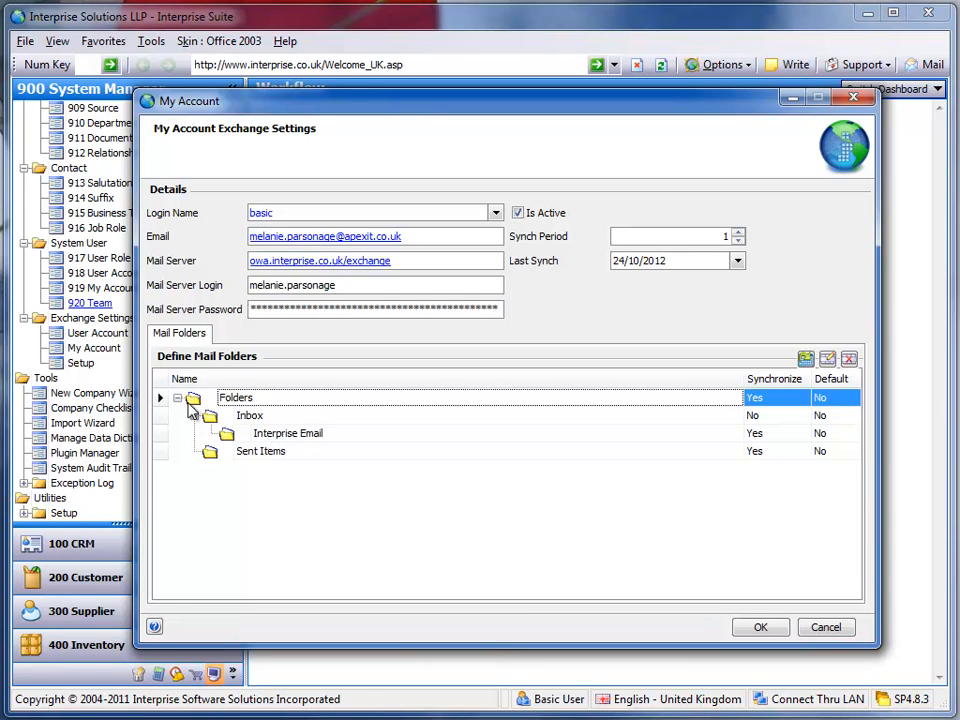
pyautogui.click(179, 399)
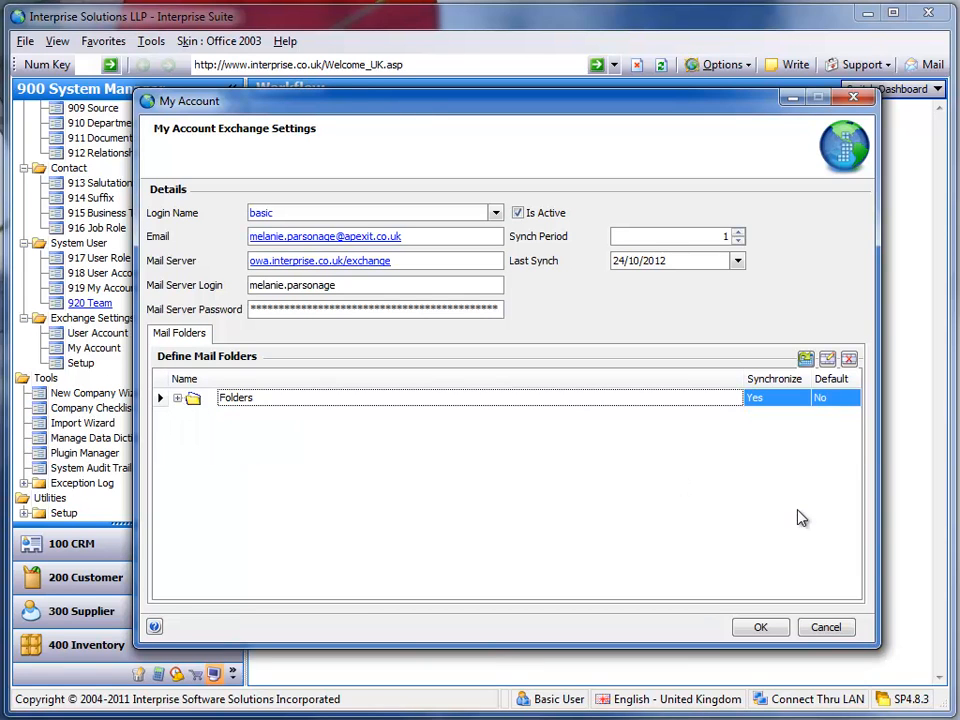
pyautogui.click(813, 634)
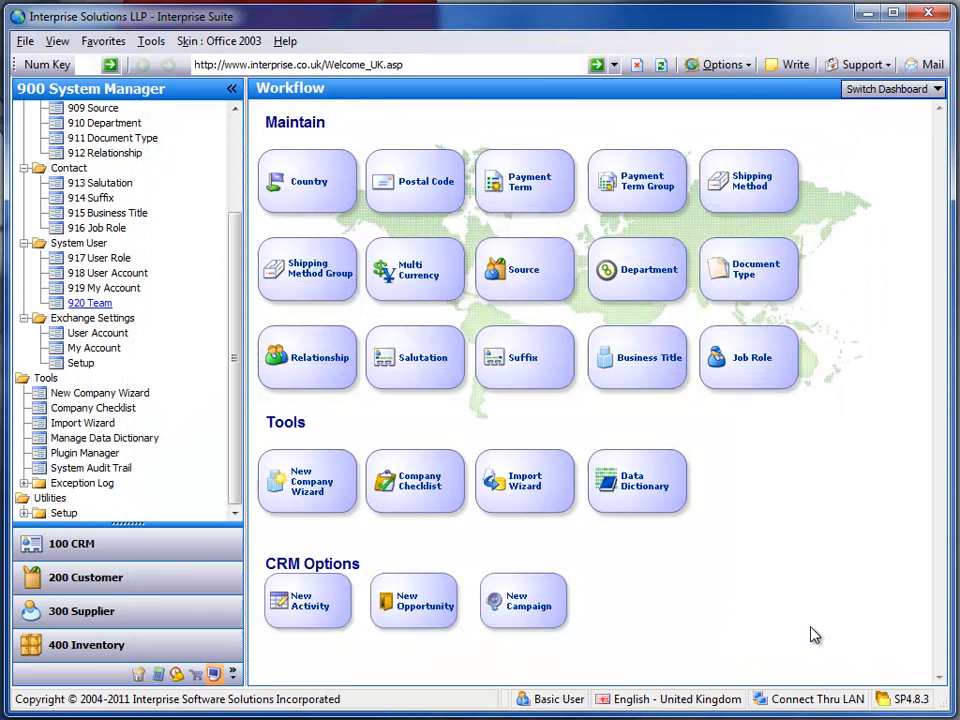
# Find the open sales orders in the Customer module and open the order dated 22/10/2012
pyautogui.click(137, 590)
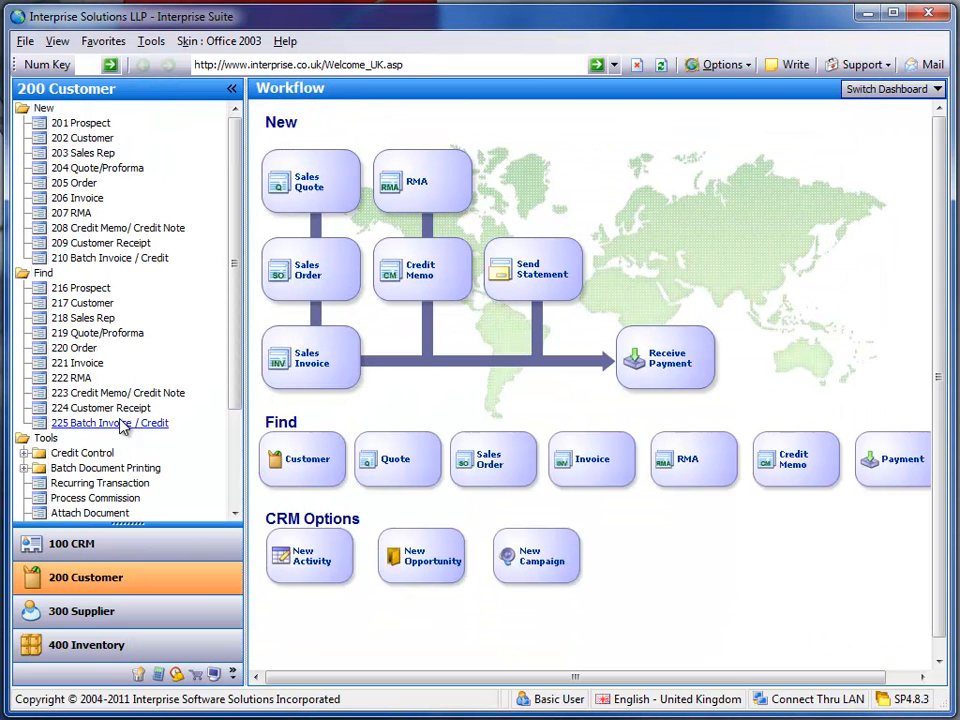
pyautogui.click(78, 364)
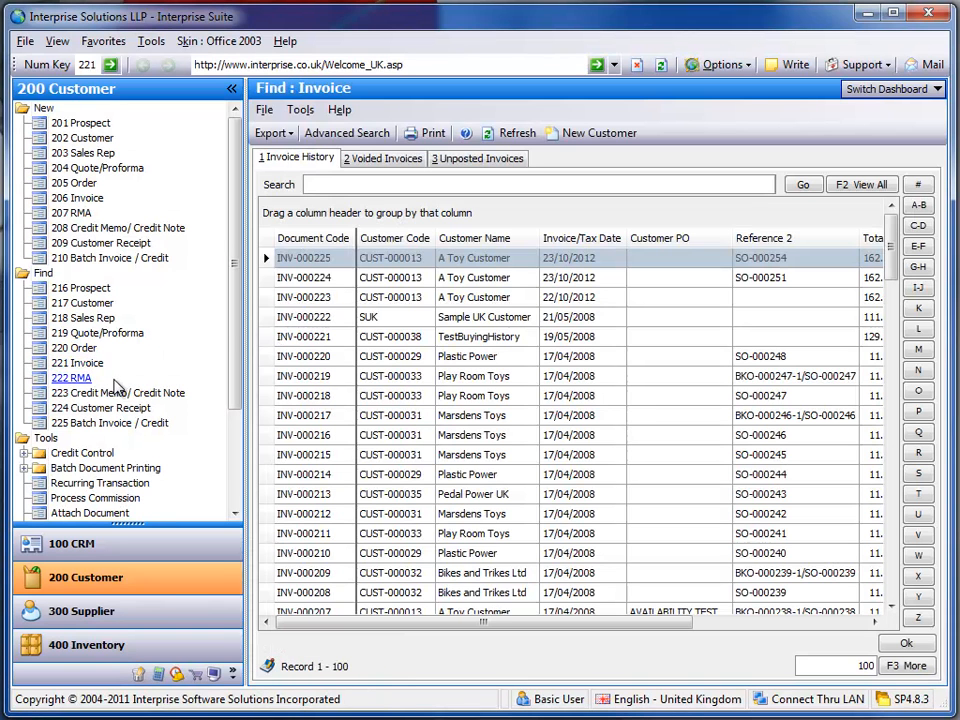
pyautogui.click(88, 348)
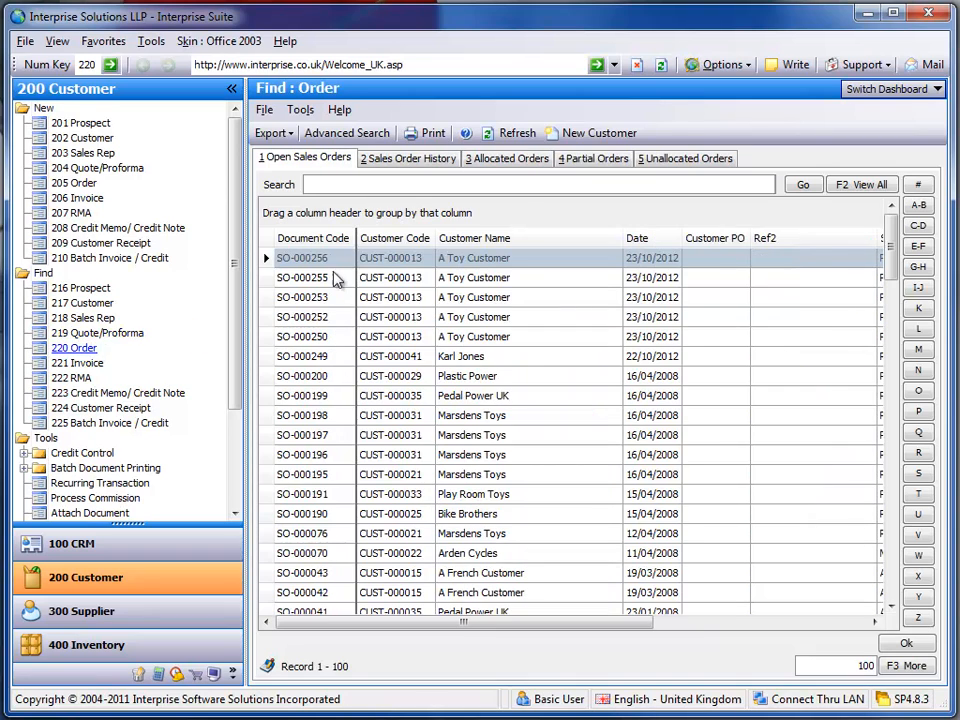
pyautogui.click(283, 358)
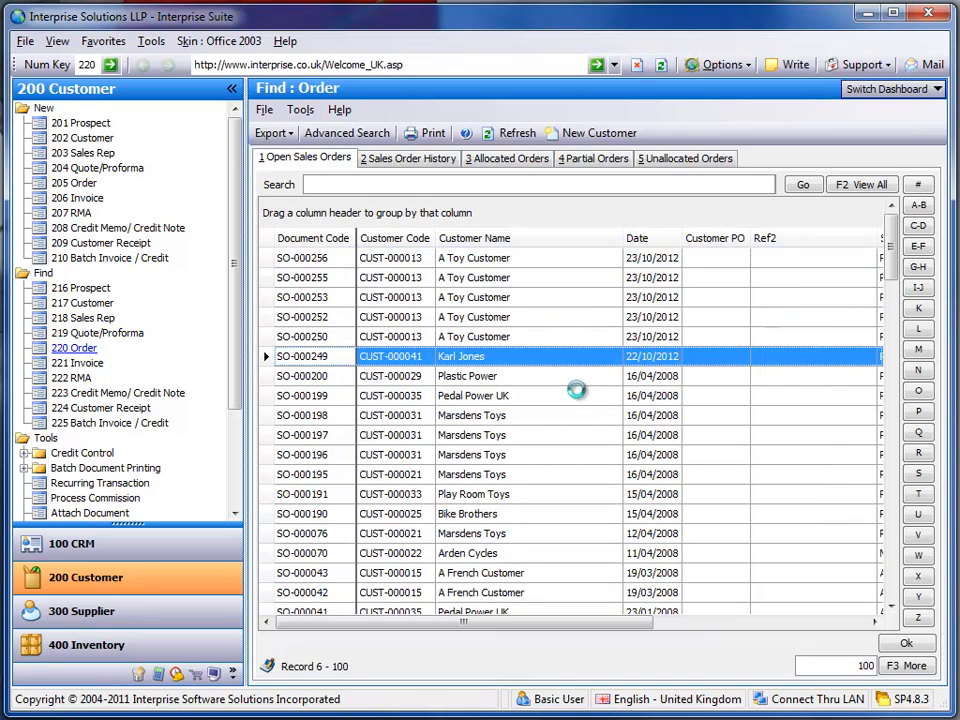
pyautogui.press('Return')
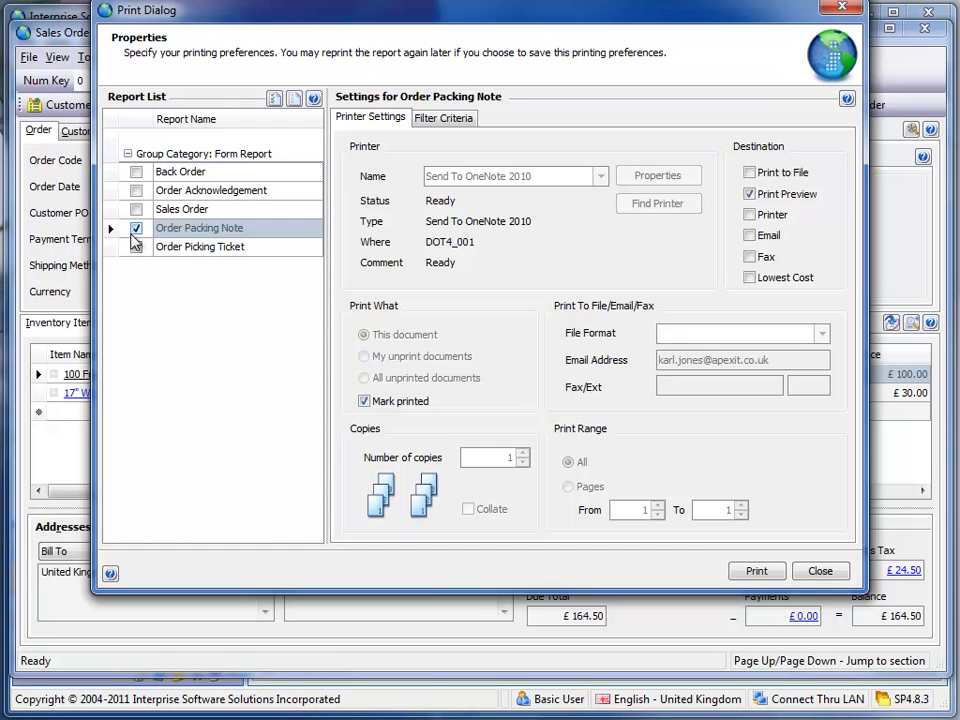
# Choose the Order Acknowledgement report instead of the Order Packing Note, with Email instead of Print Preview as its destination
pyautogui.click(135, 230)
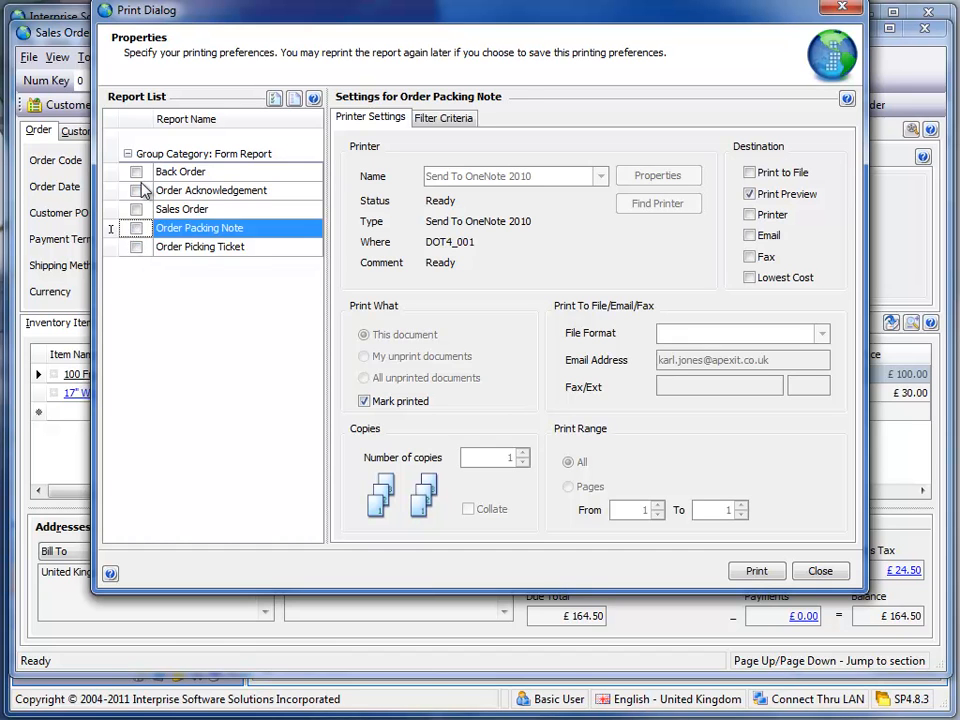
pyautogui.click(136, 190)
pyautogui.click(749, 194)
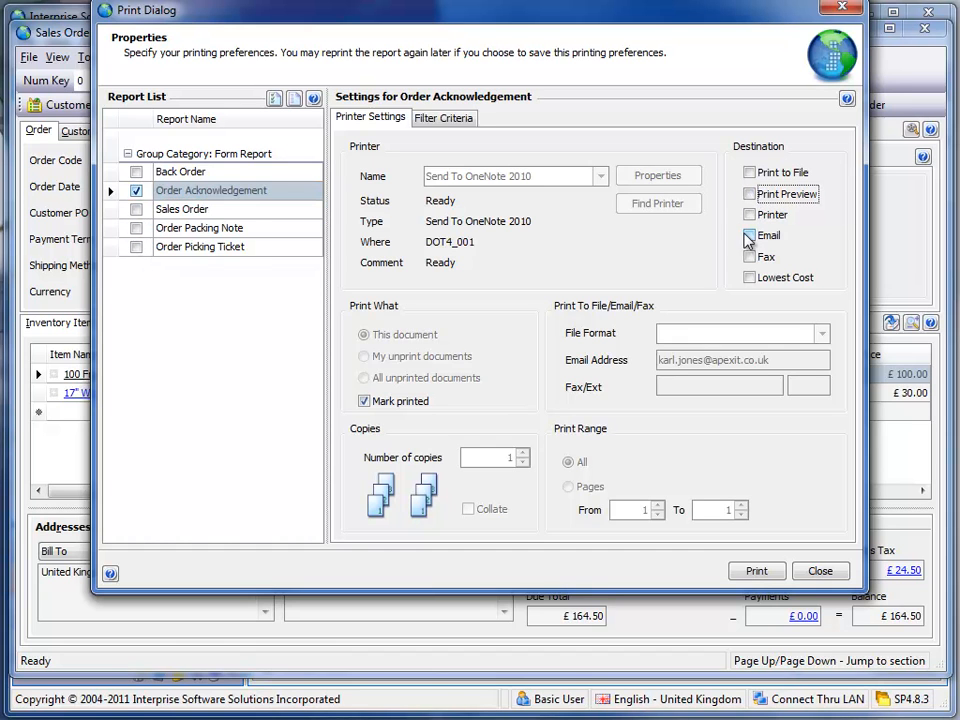
pyautogui.click(749, 235)
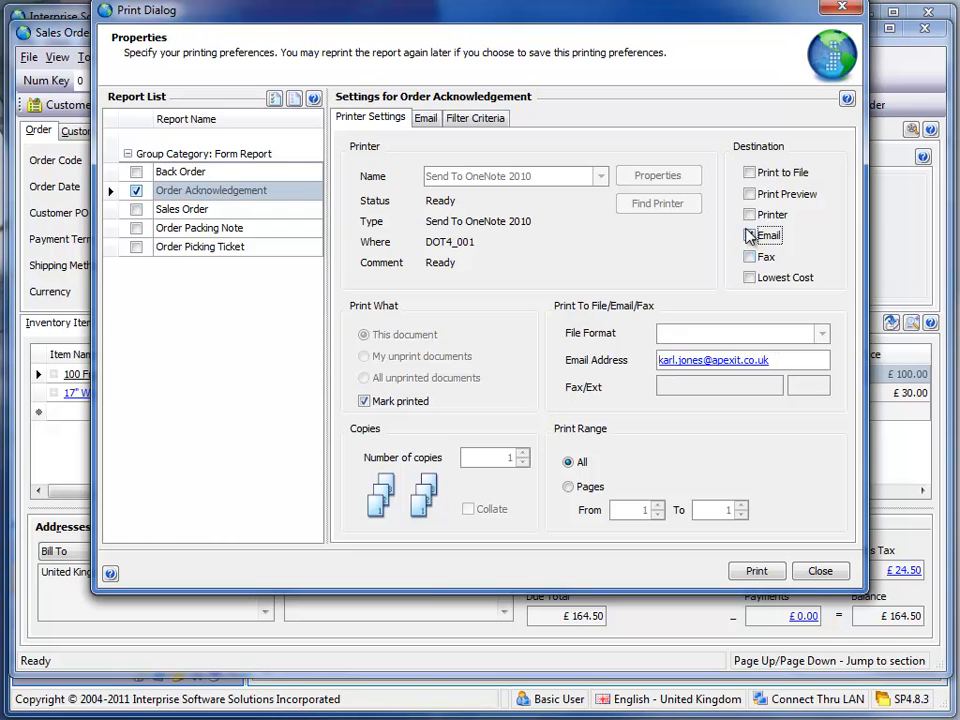
# Send the Order Acknowledgement to the customer's email address and close the print dialog
pyautogui.moveTo(783, 364); pyautogui.dragTo(658, 362)
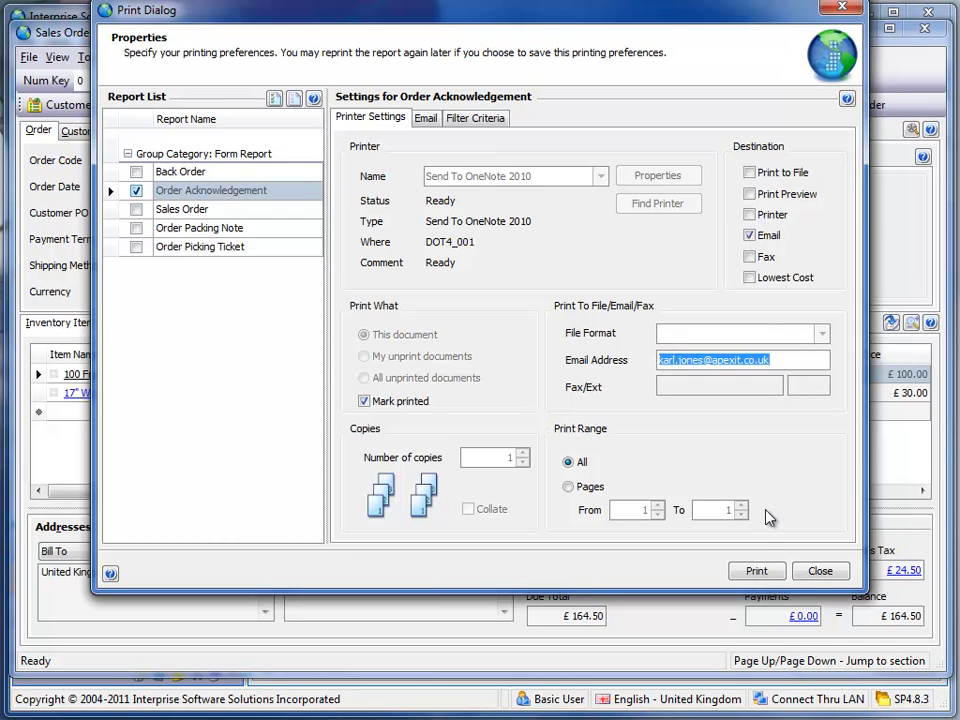
pyautogui.click(789, 363)
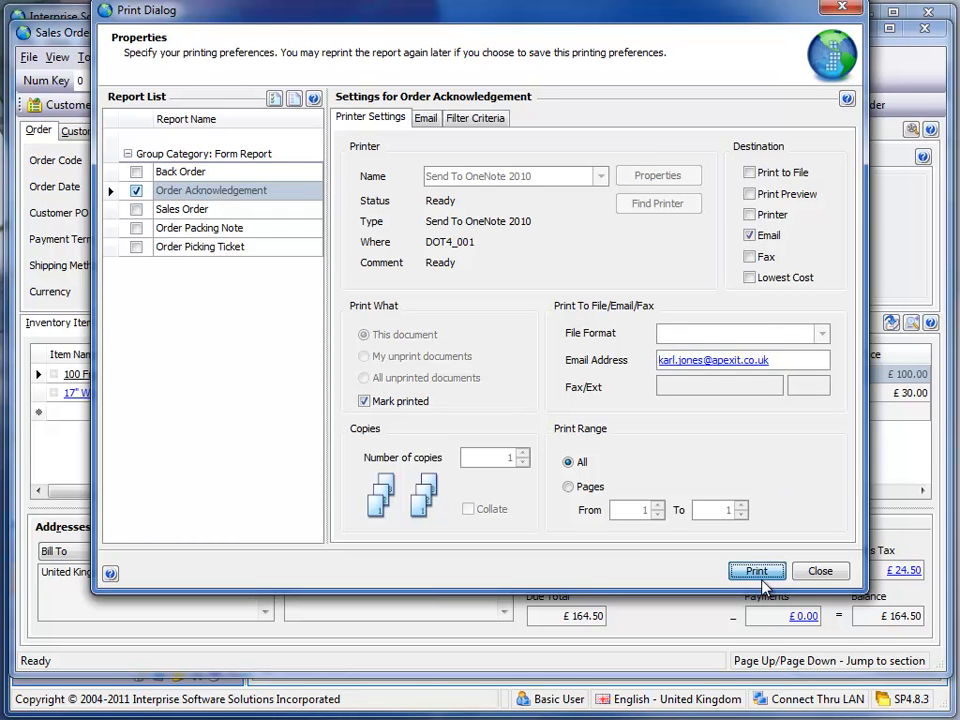
pyautogui.click(763, 571)
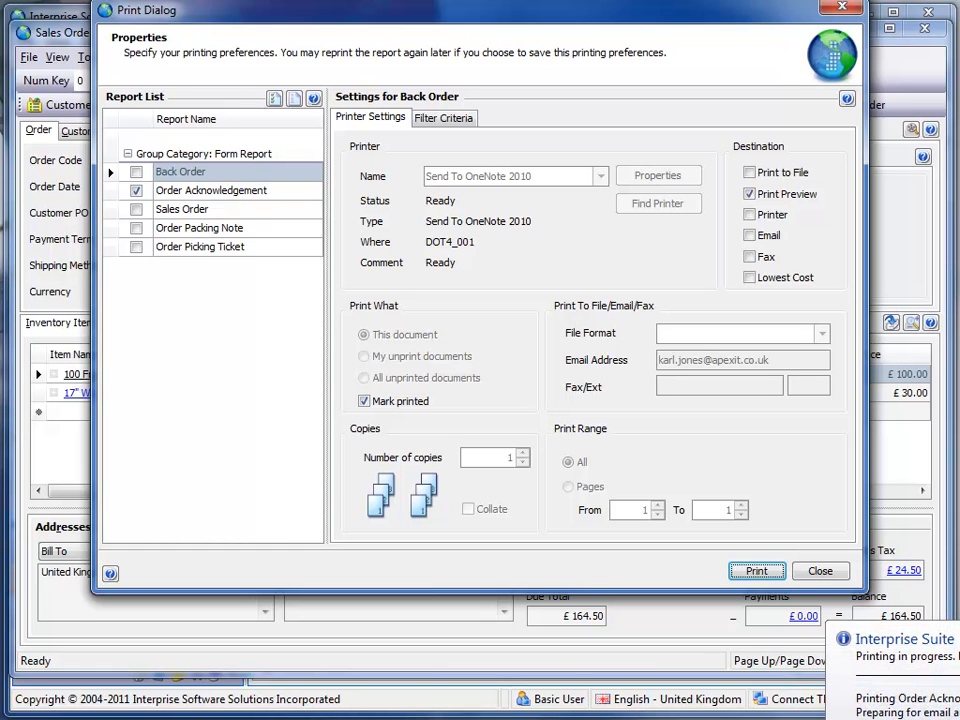
pyautogui.moveTo(609, 13); pyautogui.dragTo(610, 59)
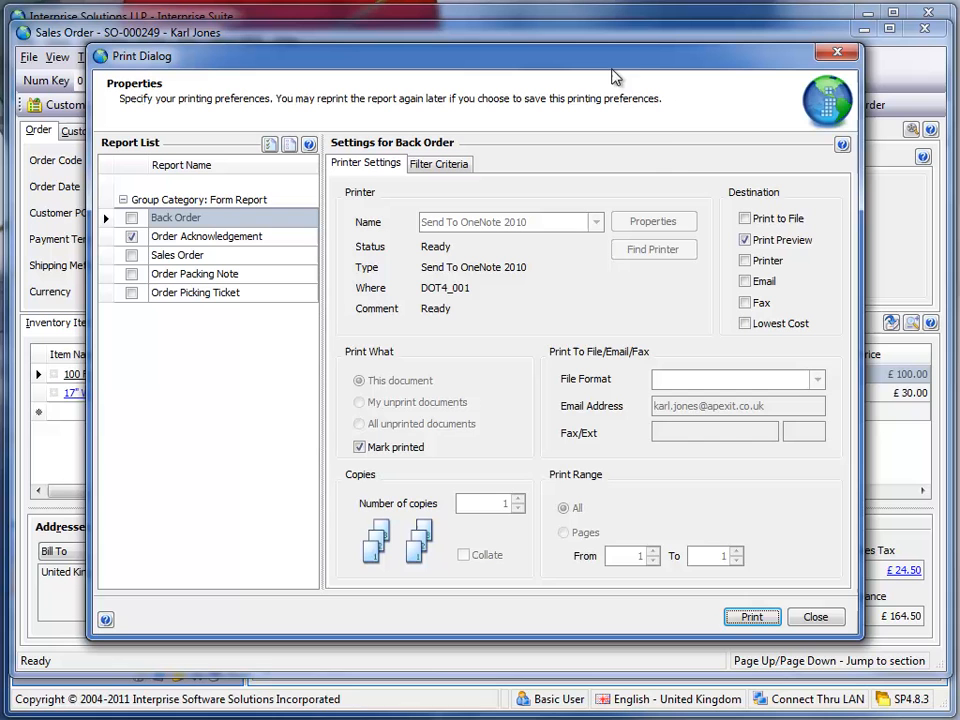
pyautogui.click(815, 617)
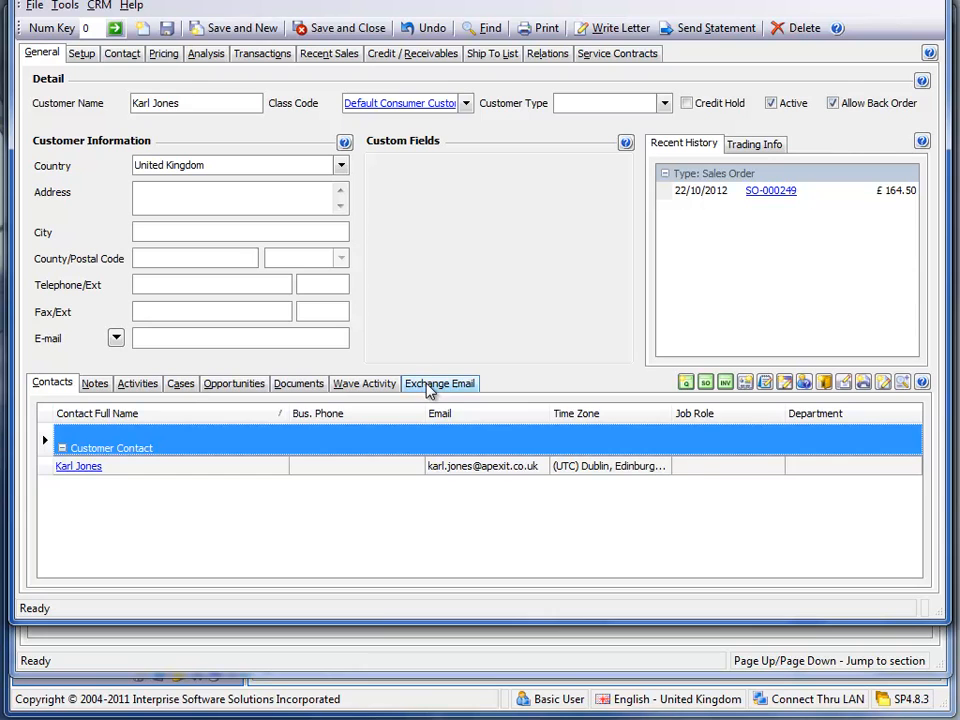
# View the customer's Exchange email list, open the Order Acknowledgement received 24/10/2012 12:55 to check its content and attachment, and close it
pyautogui.click(430, 386)
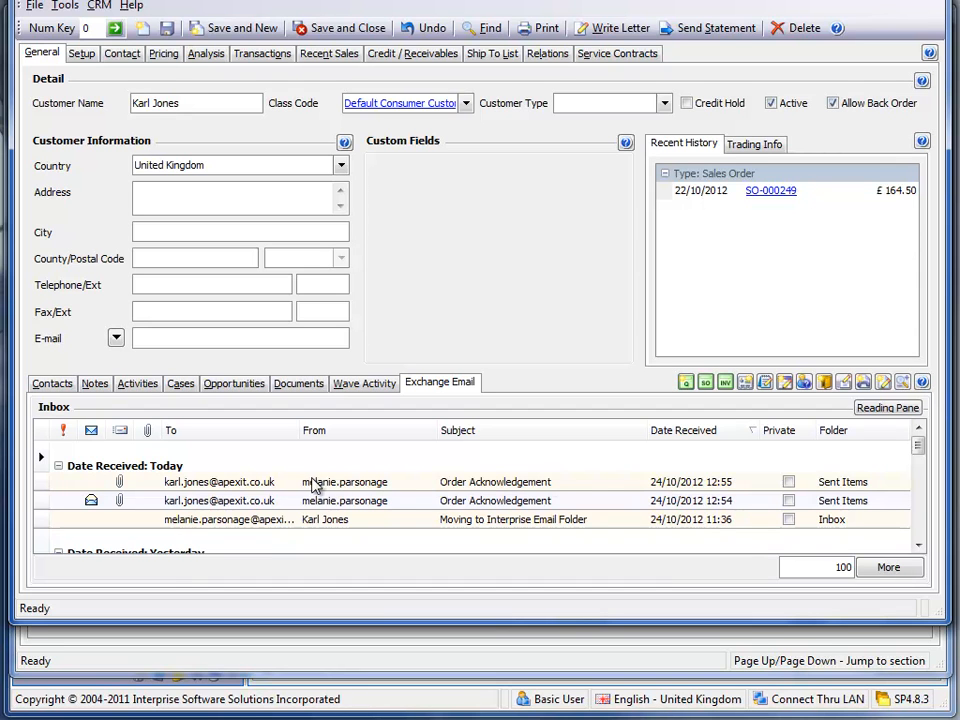
pyautogui.click(664, 484)
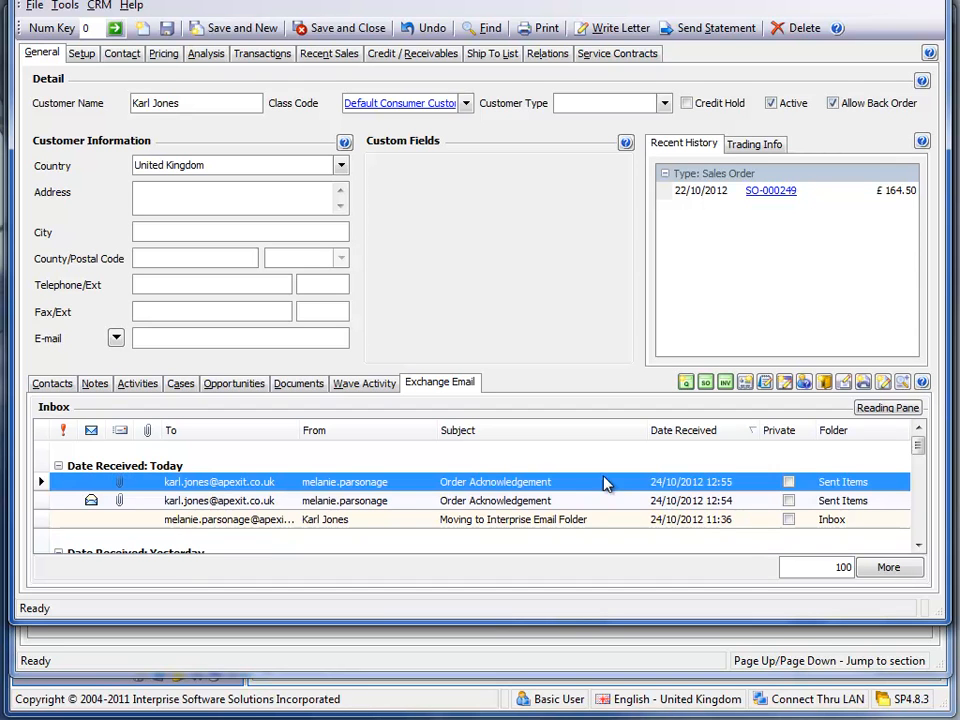
pyautogui.doubleClick(511, 484)
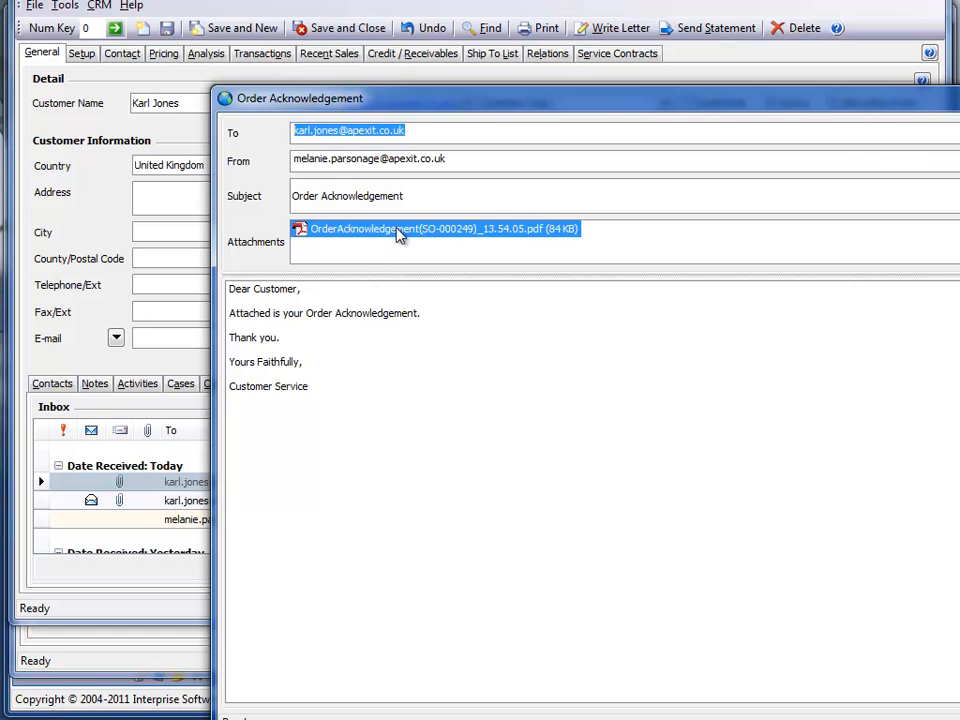
pyautogui.moveTo(534, 86); pyautogui.dragTo(352, 48)
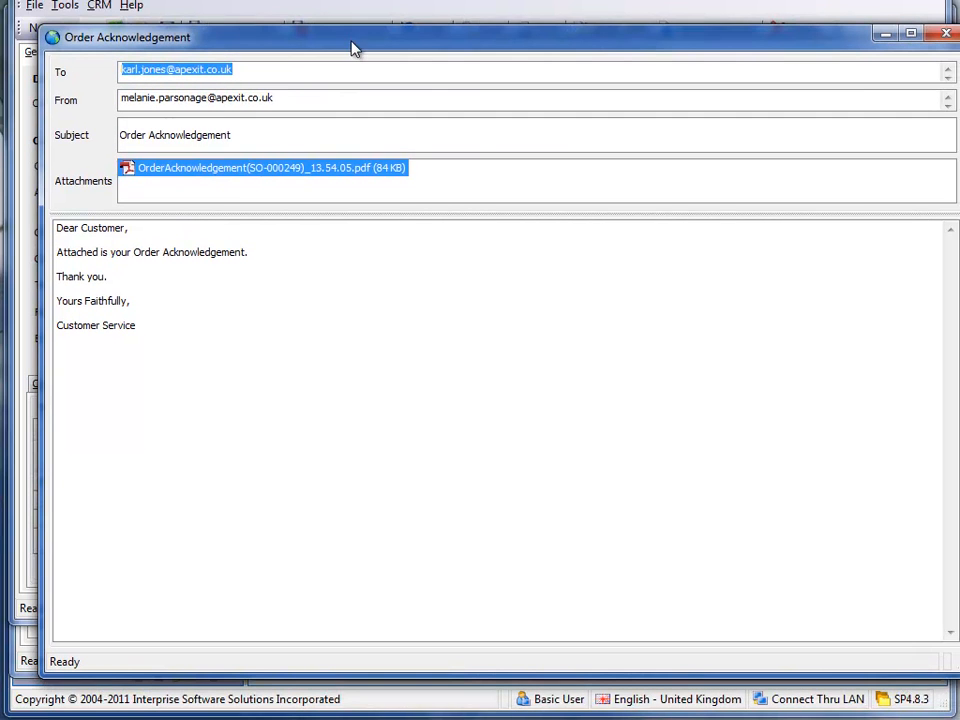
pyautogui.click(946, 34)
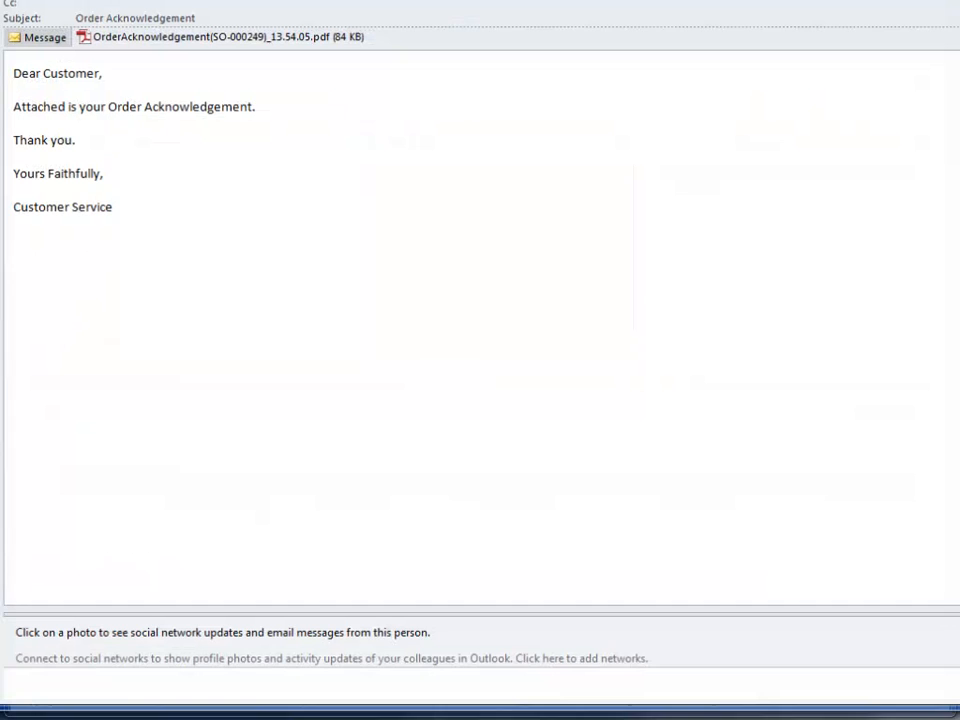
# Switch to the customer's Outlook message, reply to the Order Acknowledgement with "Respond", send the reply and close the message
pyautogui.moveTo(525, 0); pyautogui.dragTo(590, 115)
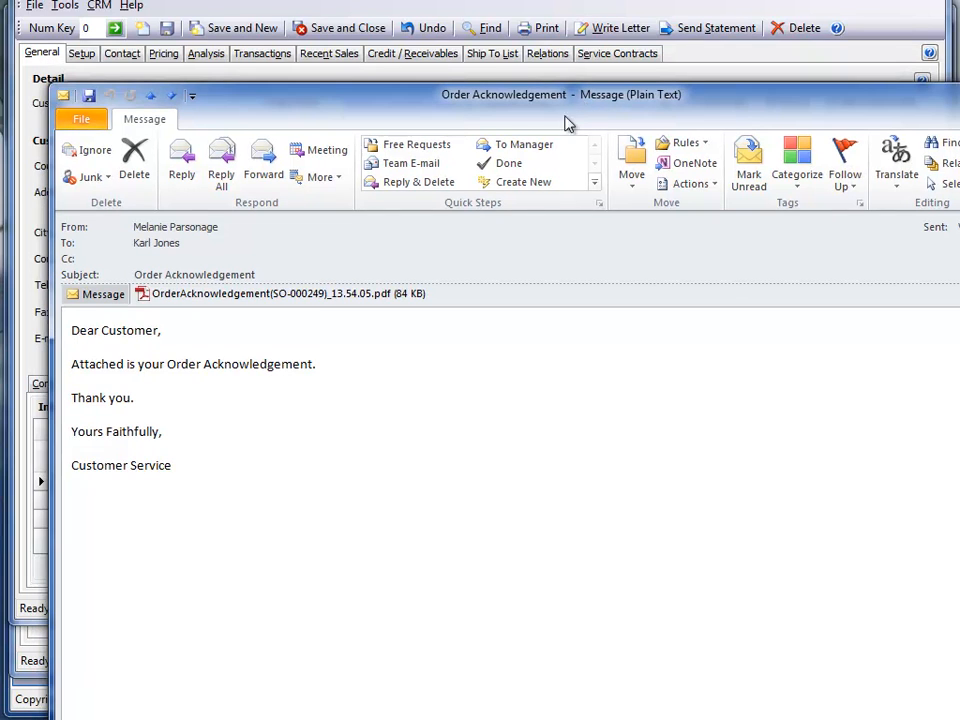
pyautogui.click(181, 161)
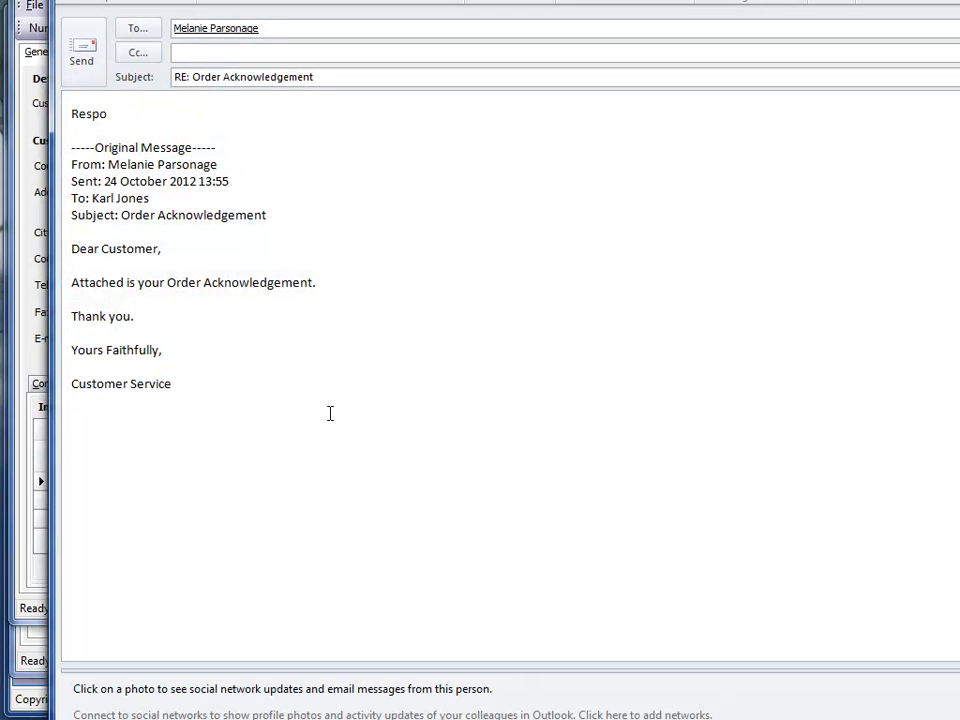
pyautogui.hotkey('alt', 's')
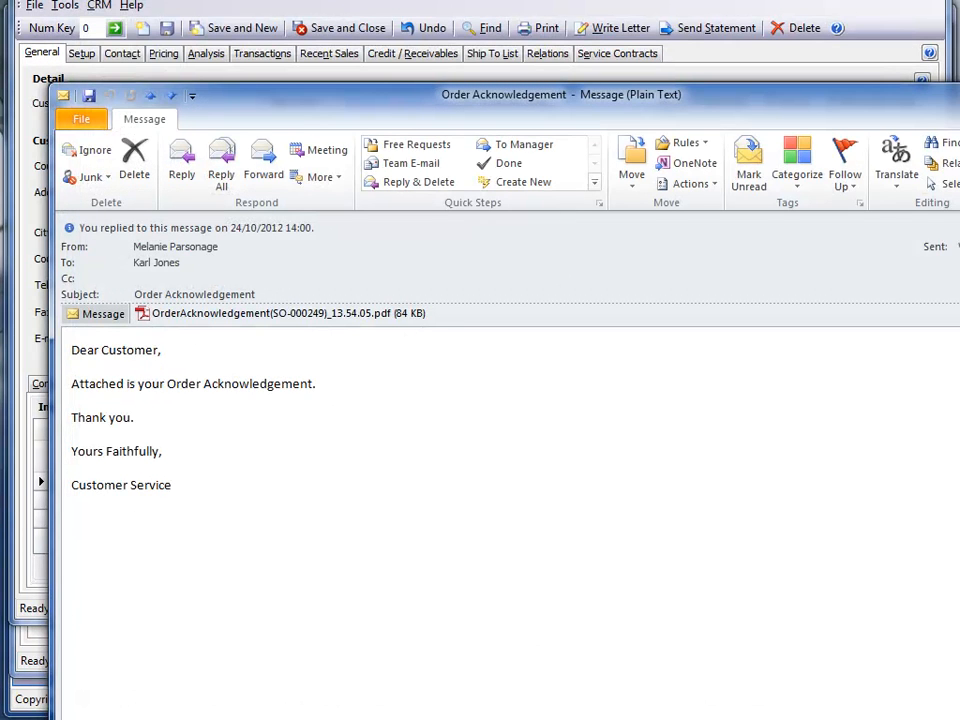
pyautogui.press('Escape')
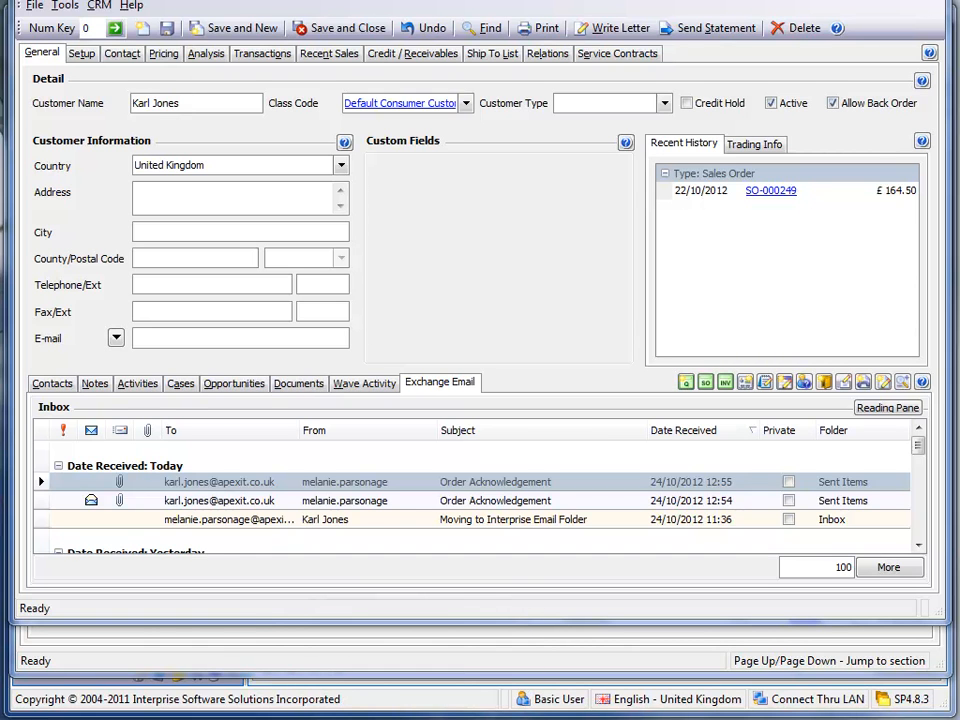
# Switch to Outlook Web Access, check Sent Items, and move the newest RE: Order Acknowledgement from the Inbox to the Interprise Email folder
pyautogui.hotkey('alt', 'Tab')
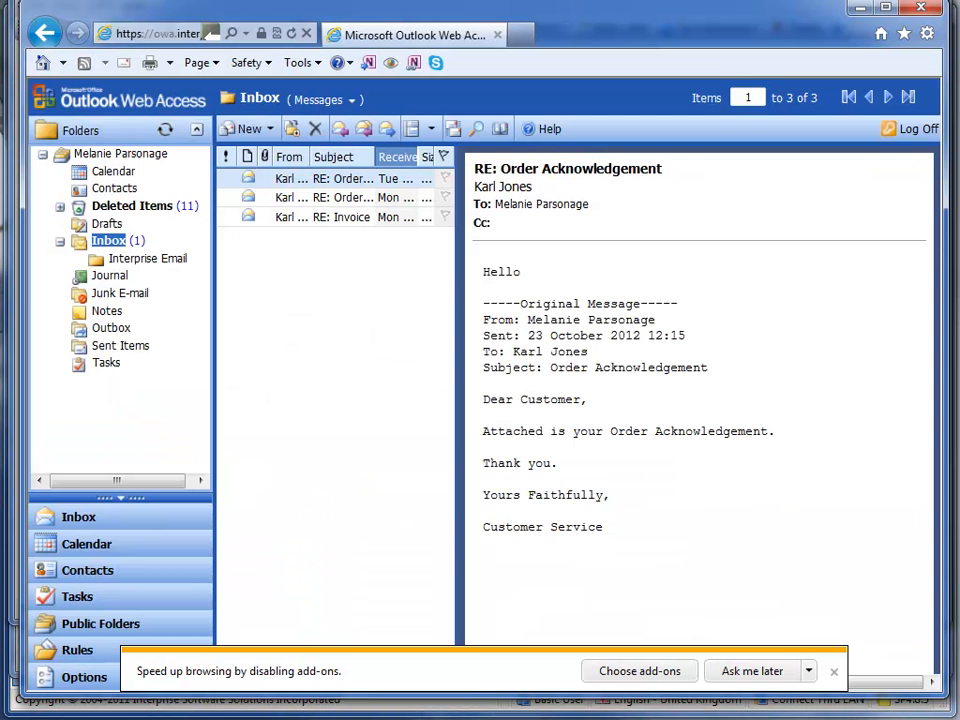
pyautogui.click(102, 347)
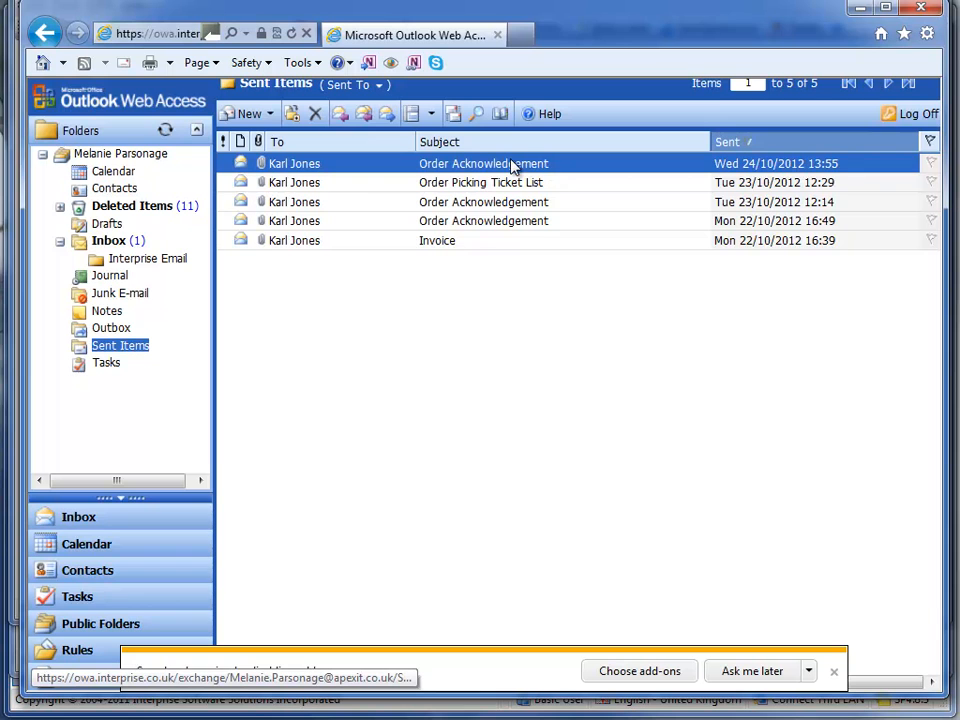
pyautogui.click(110, 242)
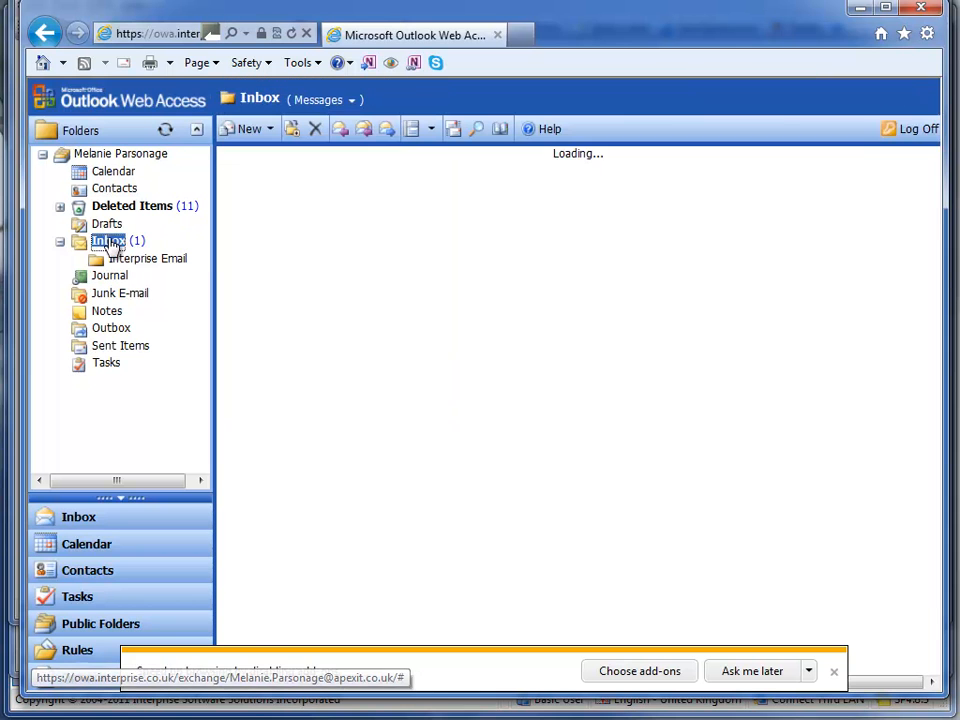
pyautogui.moveTo(457, 189); pyautogui.dragTo(482, 189)
pyautogui.click(325, 168)
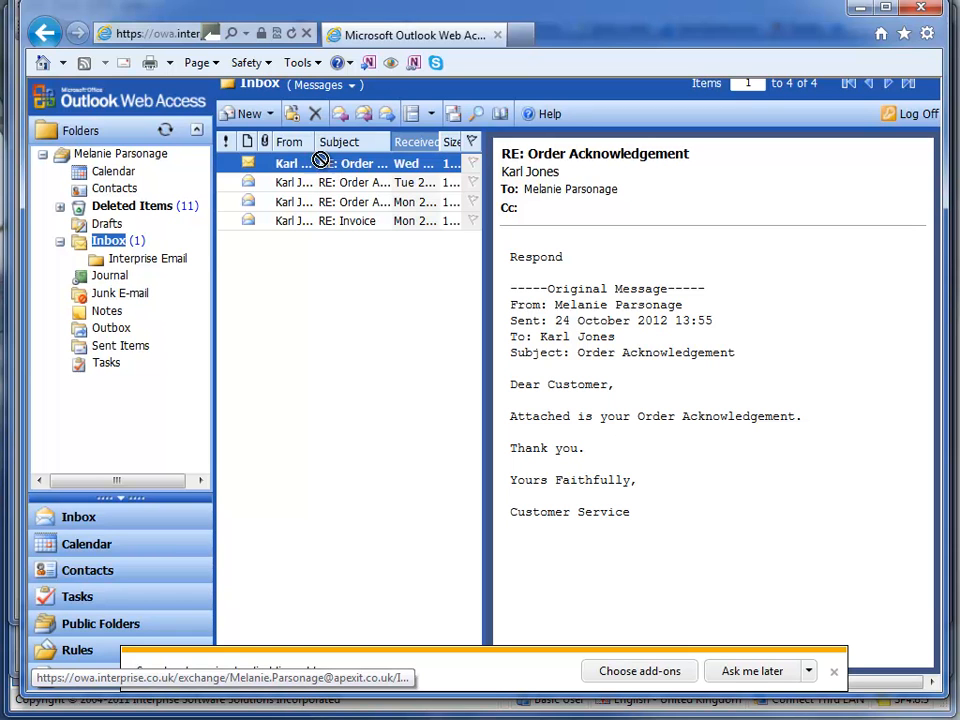
pyautogui.click(163, 260)
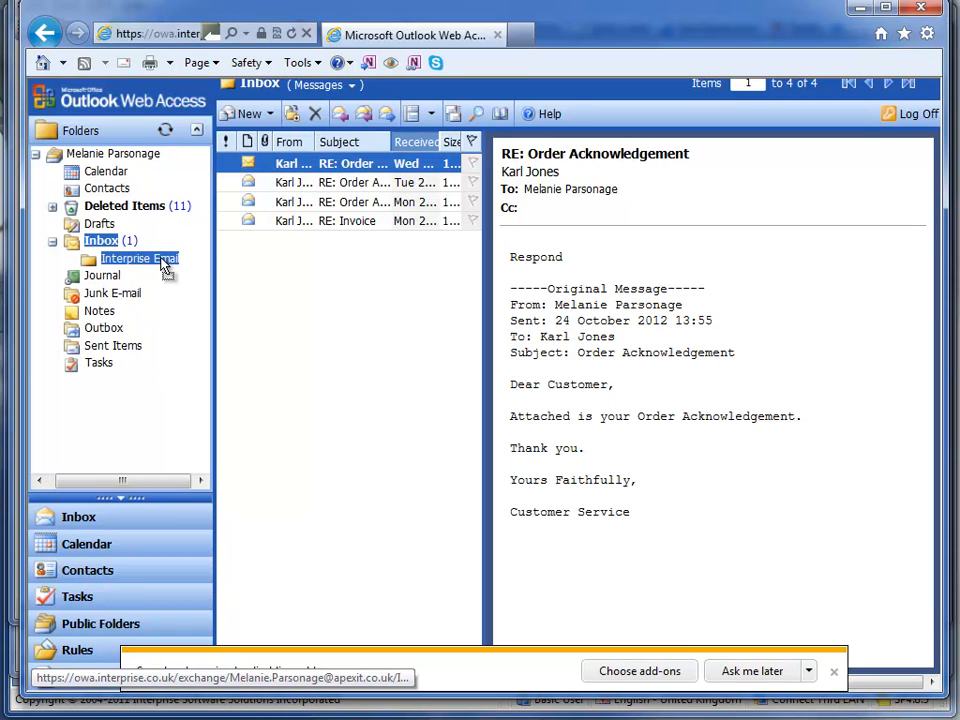
pyautogui.moveTo(162, 260); pyautogui.dragTo(163, 260)
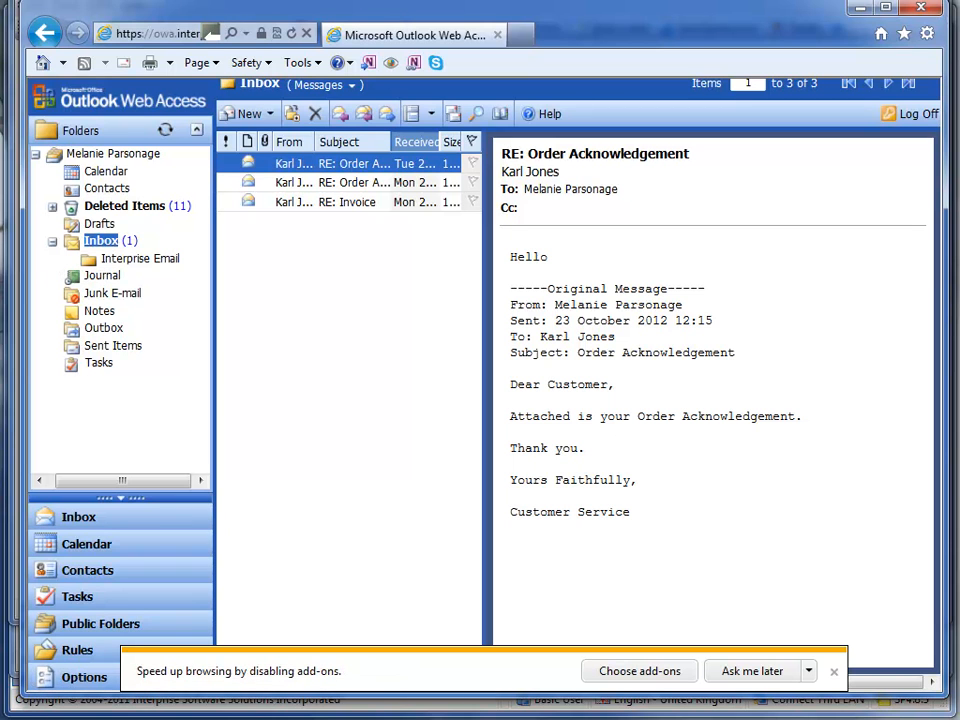
# Switch back to the customer record in Interprise Suite and reload its Exchange email list
pyautogui.hotkey('alt', 'Tab')
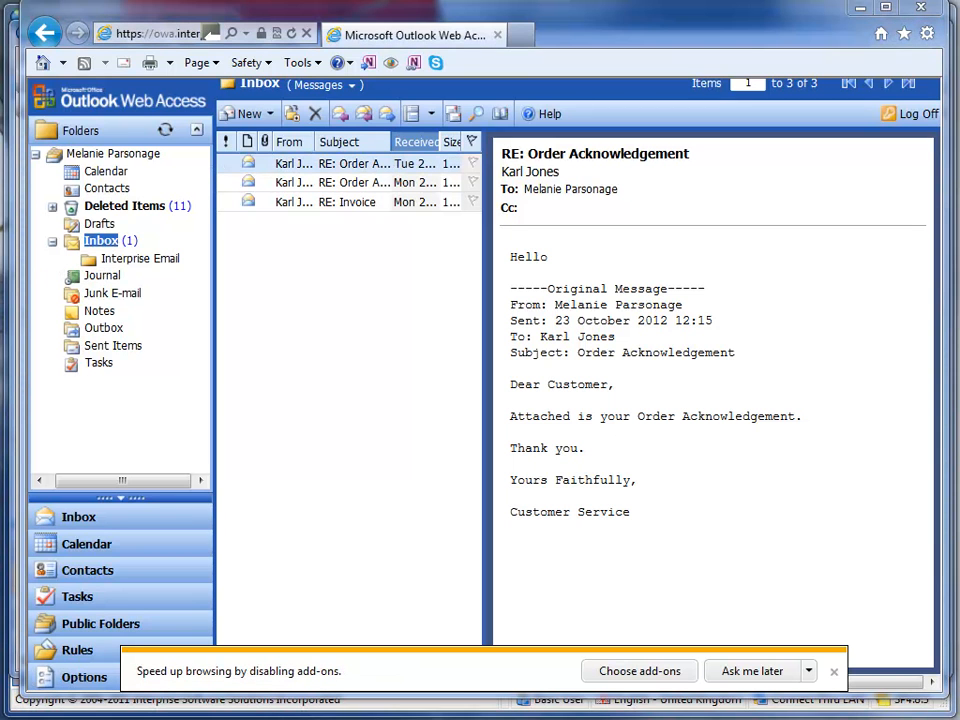
pyautogui.moveTo(245, 715)
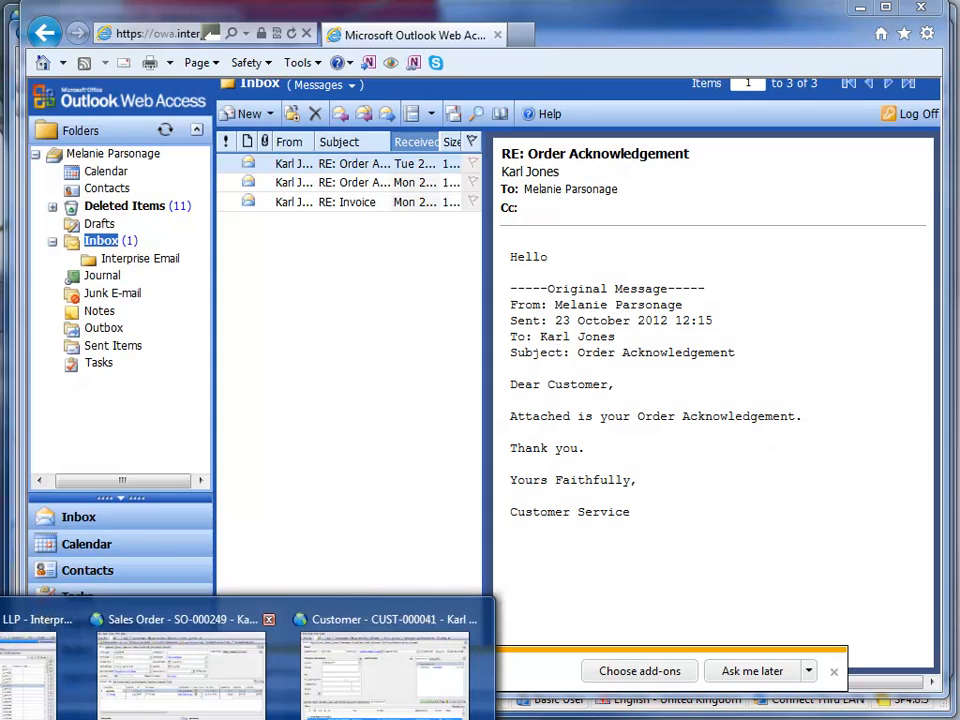
pyautogui.click(335, 625)
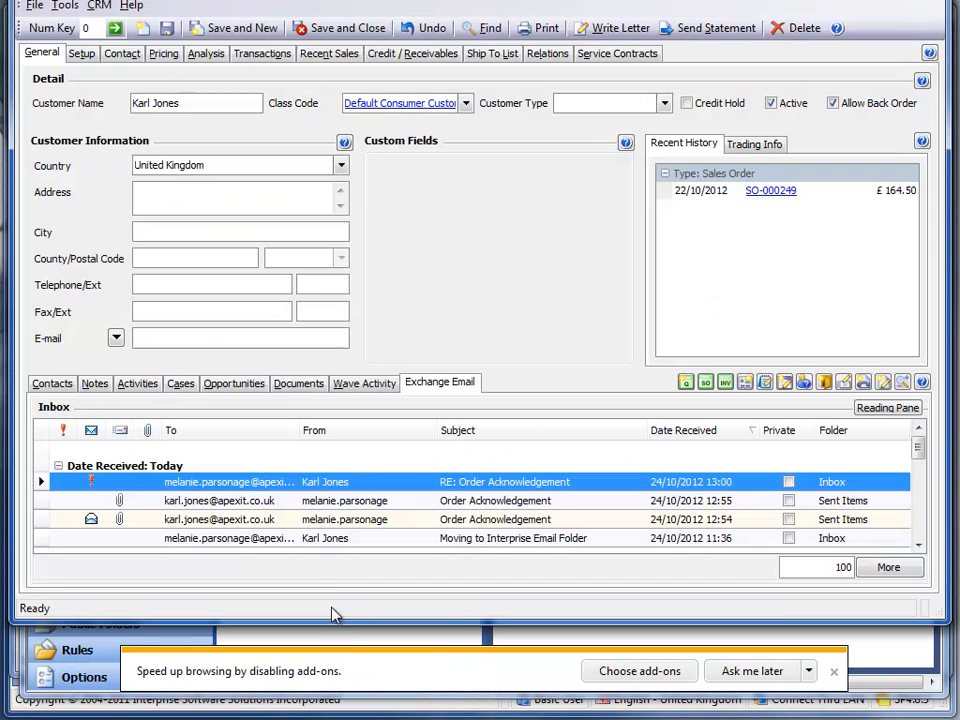
pyautogui.click(57, 372)
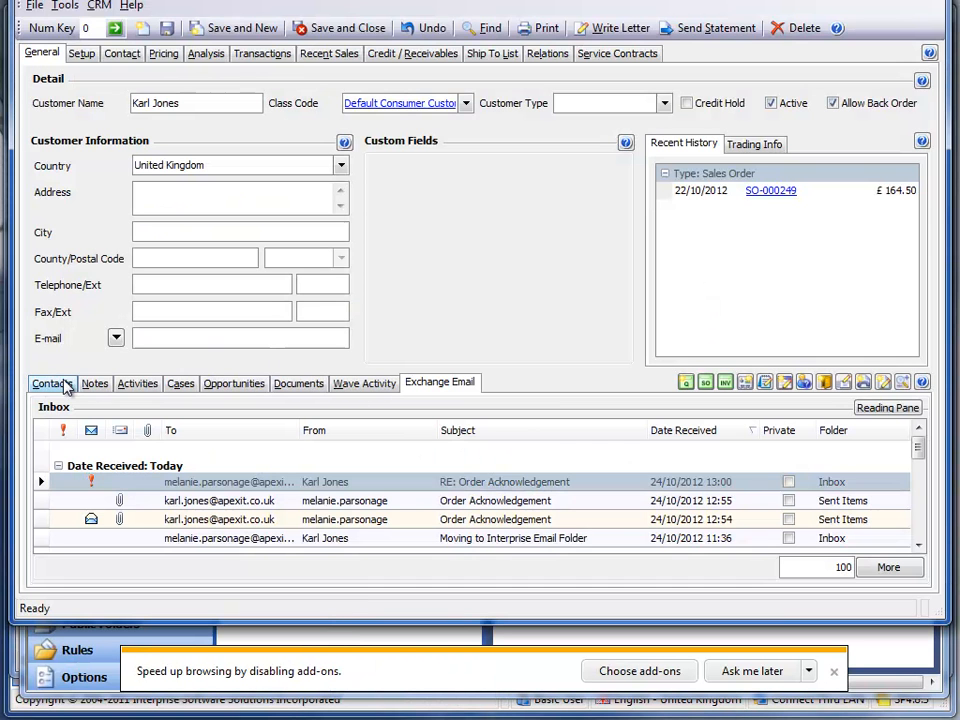
pyautogui.click(55, 385)
pyautogui.click(420, 384)
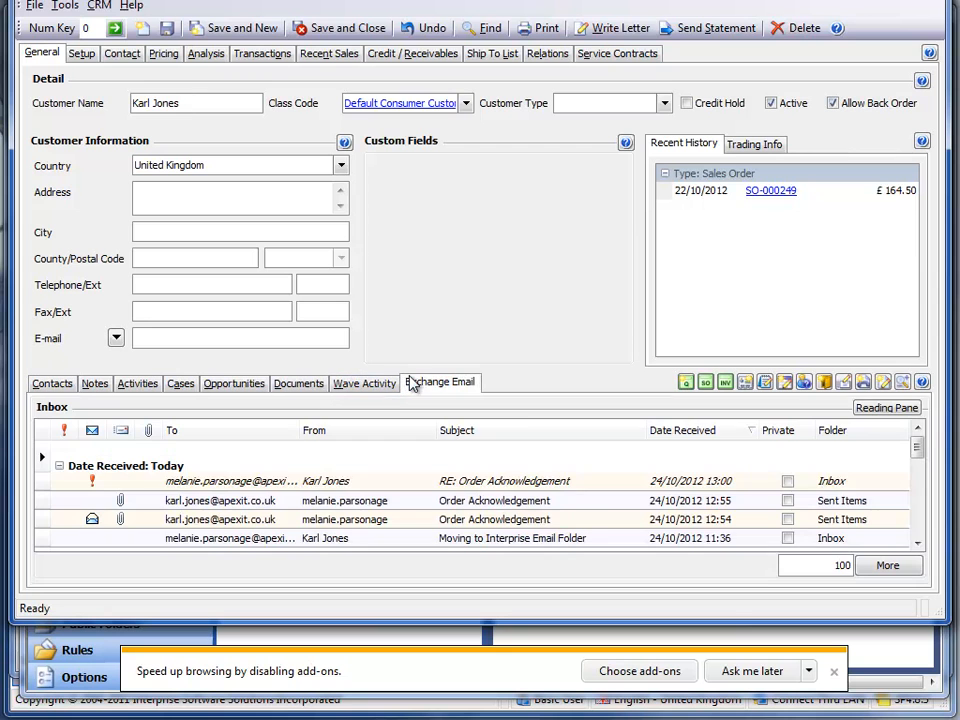
# Open the RE: Order Acknowledgement reply received 24/10/2012 13:00, read it and close it
pyautogui.doubleClick(589, 487)
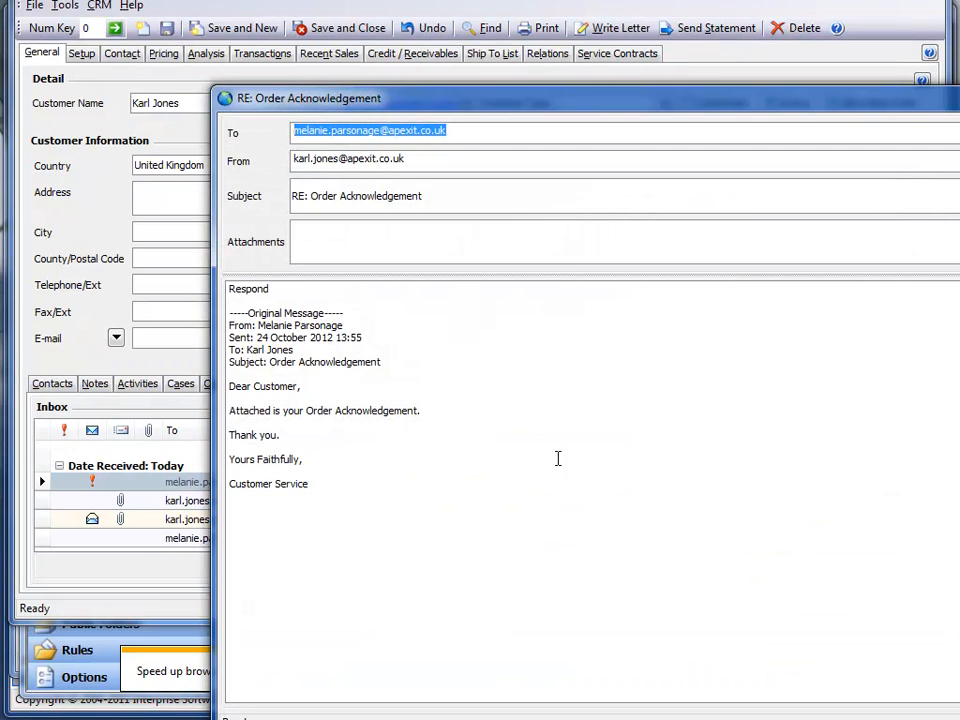
pyautogui.click(300, 299)
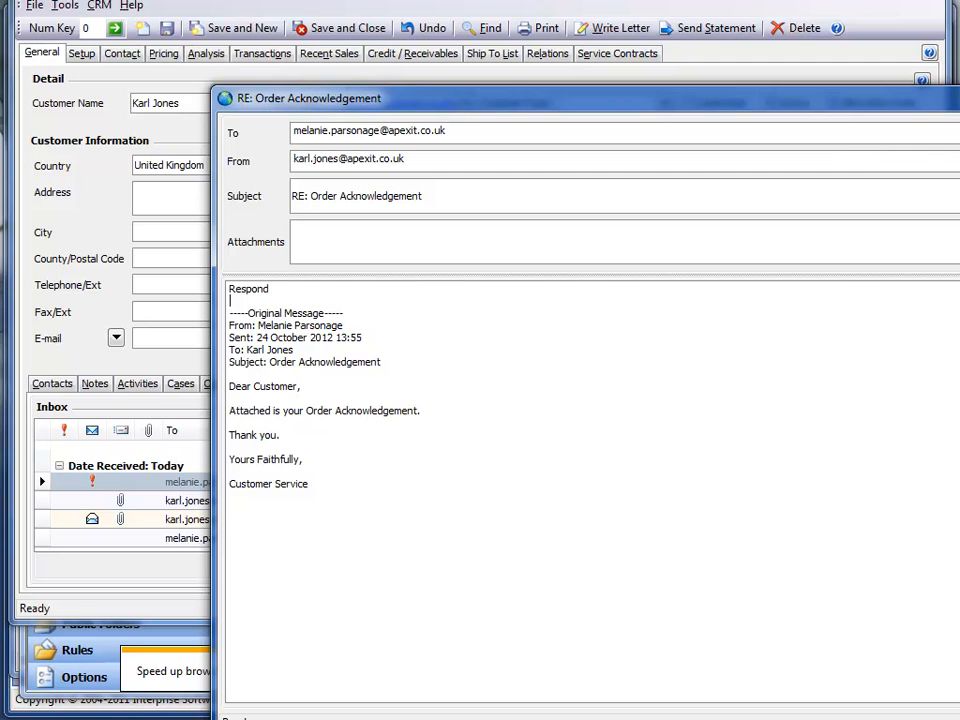
pyautogui.hotkey('alt', 'F4')
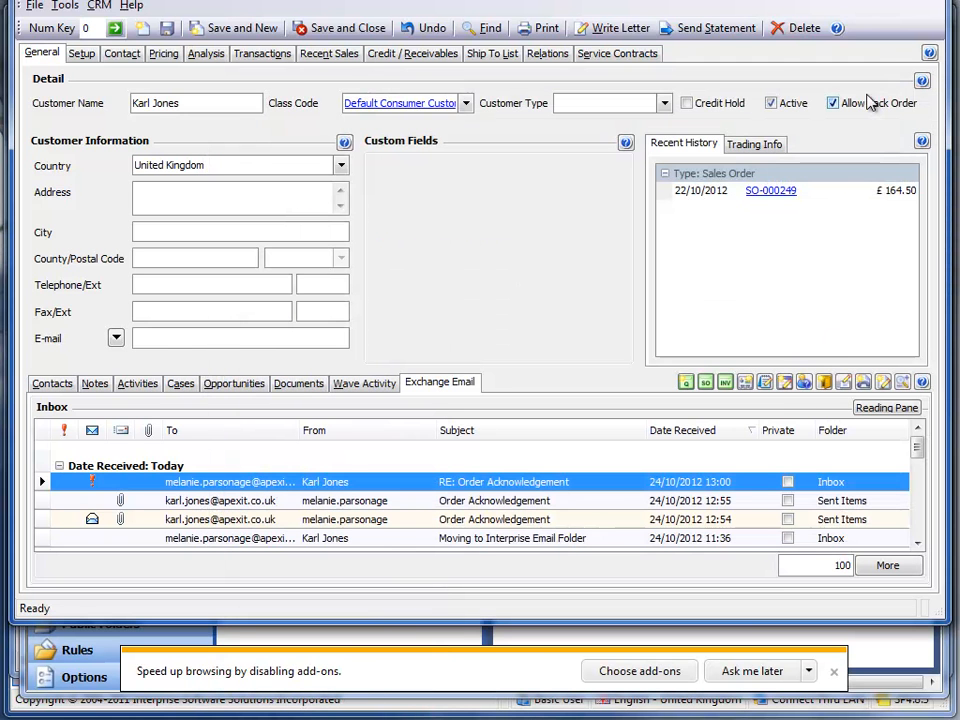
# Bring the whole customer window into view, expand the Exchange email list and show its reading pane
pyautogui.moveTo(803, 0); pyautogui.dragTo(792, 23)
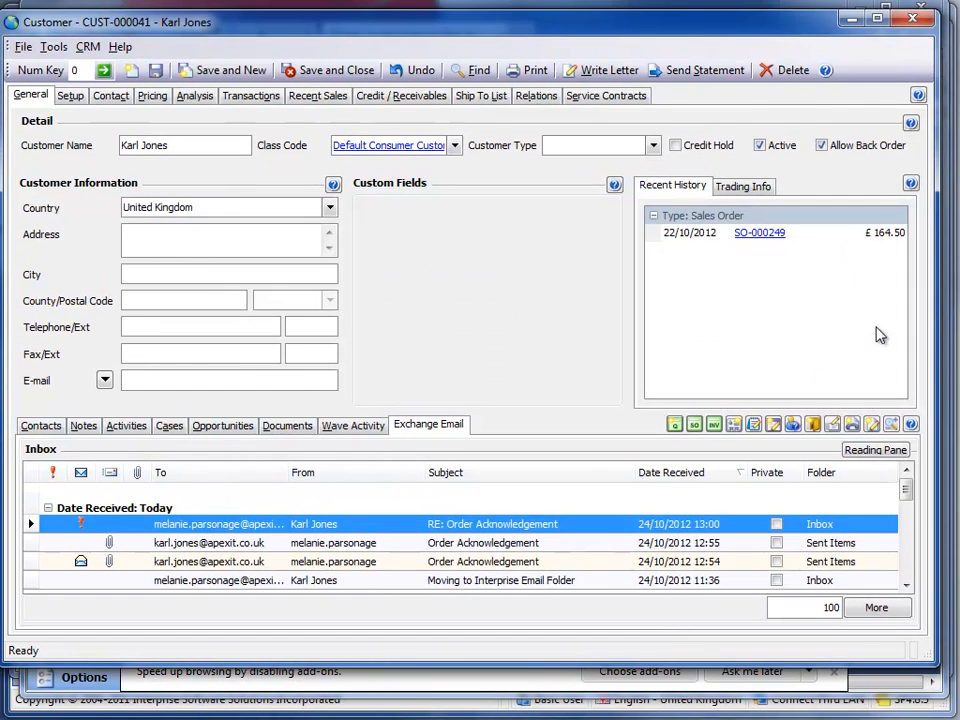
pyautogui.click(889, 427)
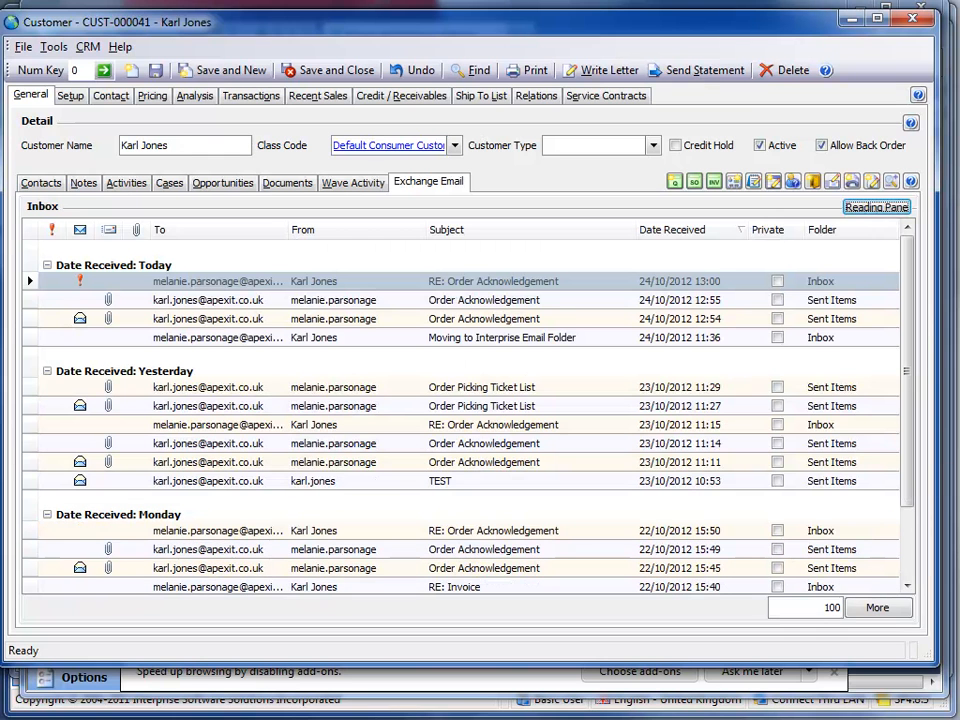
pyautogui.click(880, 209)
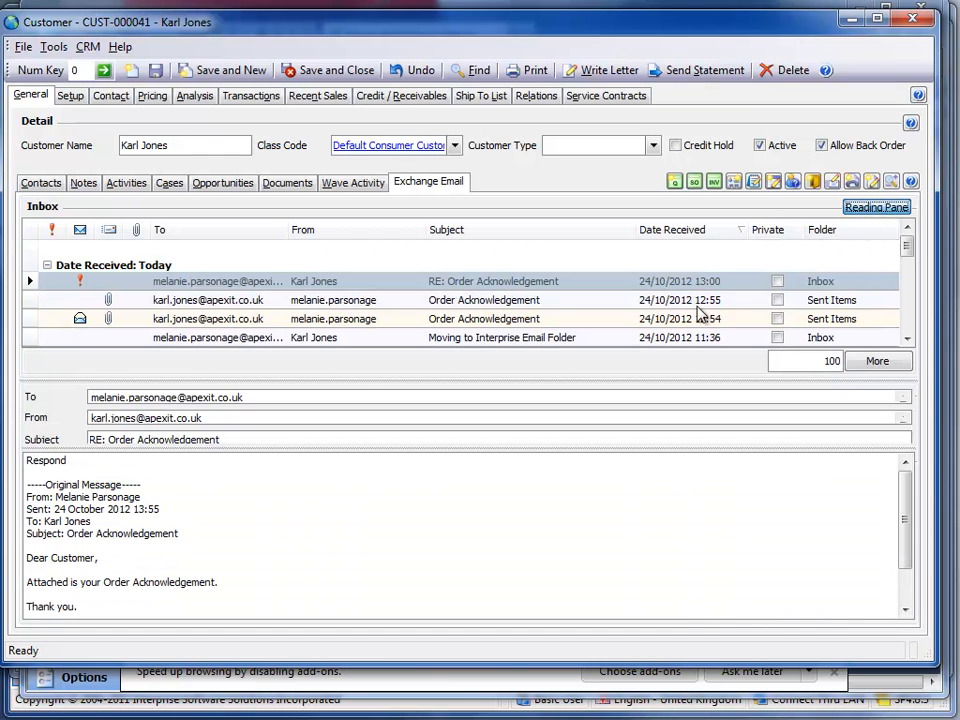
# Browse the synchronised emails one by one, from the newest reply back through the previous day's messages, previewing their contents
pyautogui.click(300, 280)
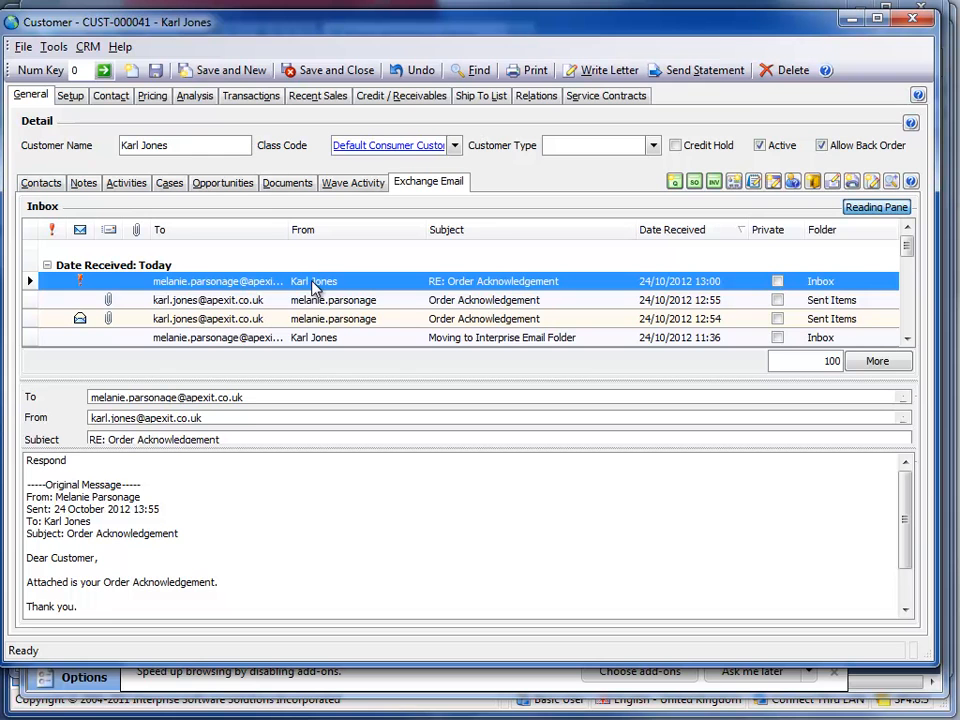
pyautogui.press('Down')
pyautogui.press('Down')
pyautogui.press('Down')
pyautogui.press('Down')
pyautogui.press('Down')
pyautogui.press('Down')
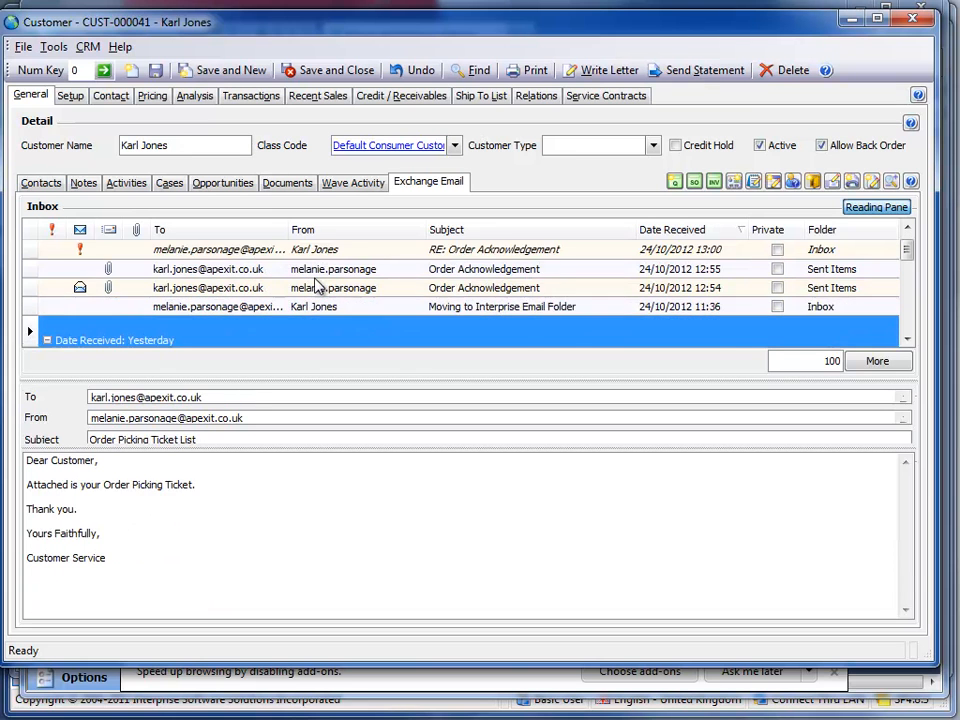
pyautogui.press('Down')
pyautogui.press('Down')
pyautogui.press('Down')
pyautogui.press('Down')
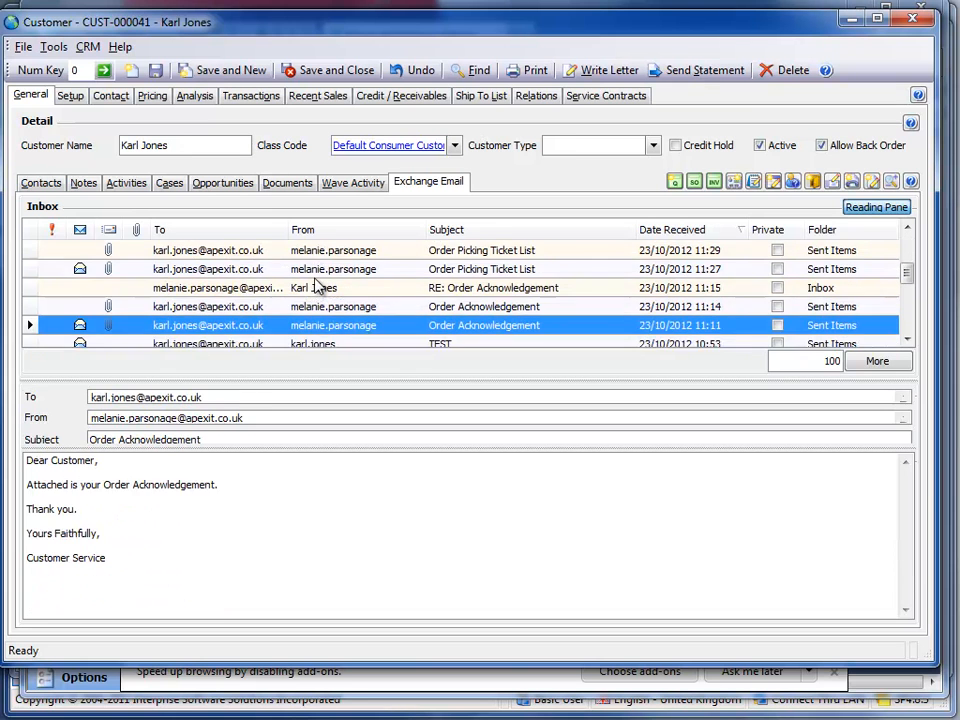
pyautogui.press('Up')
pyautogui.press('Up')
pyautogui.press('Up')
pyautogui.press('Up')
pyautogui.press('Up')
pyautogui.press('Up')
pyautogui.press('Up')
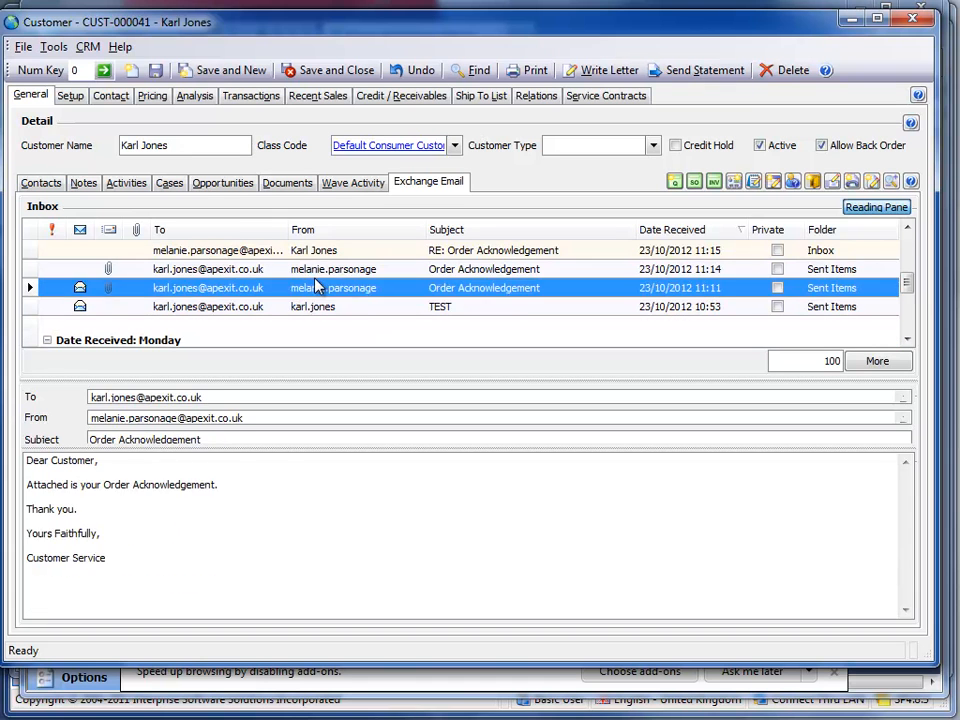
pyautogui.press('Up')
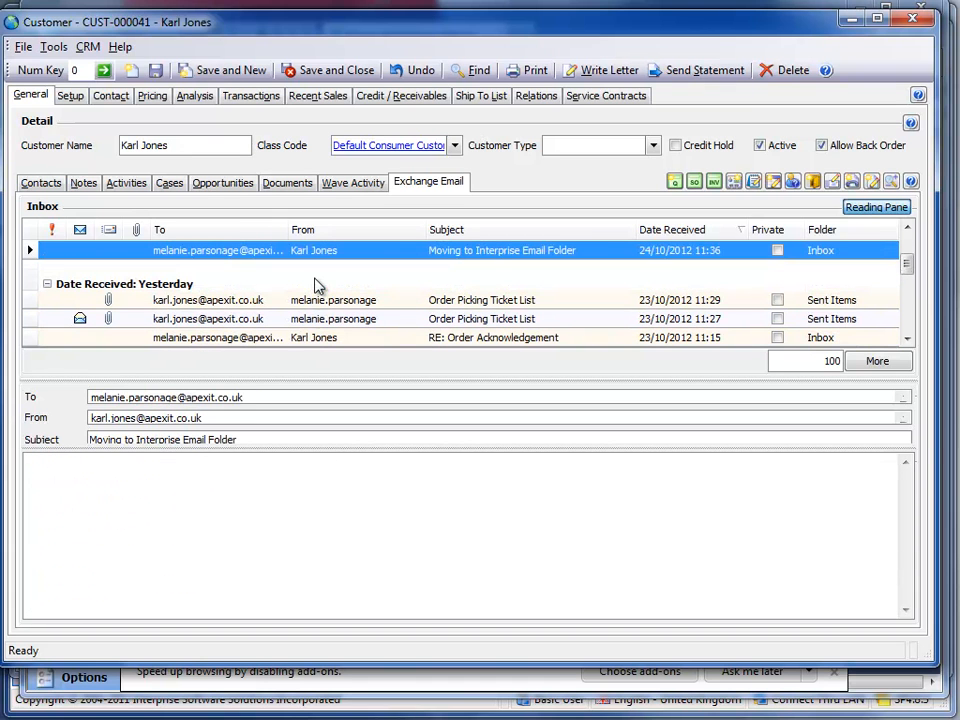
# Show the Group By Box and group the Exchange emails by Folder instead of Date Received
pyautogui.rightClick(826, 236)
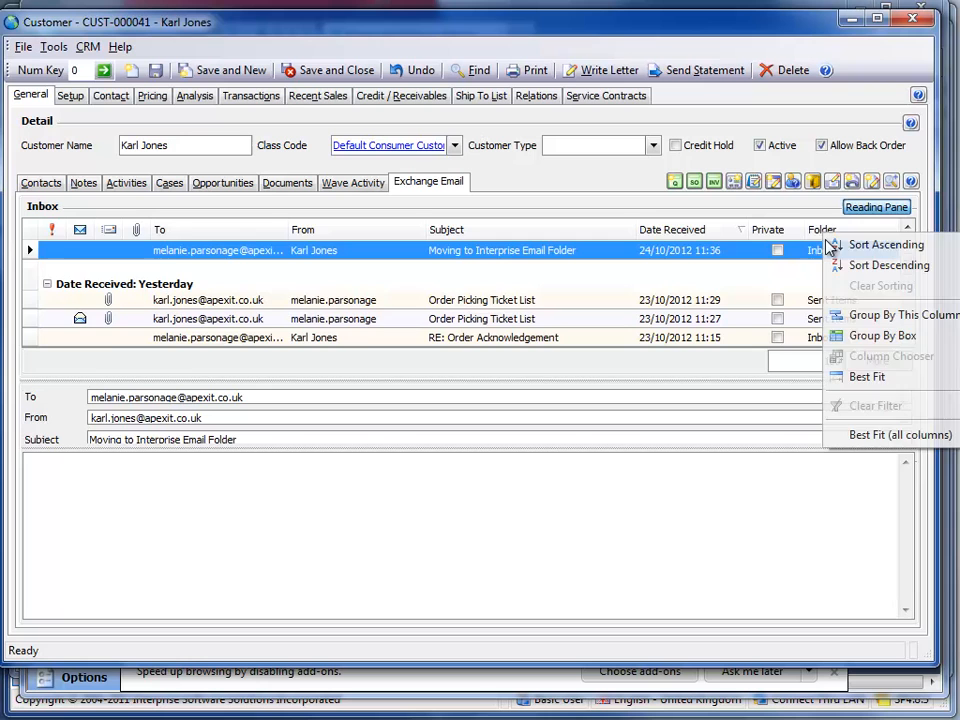
pyautogui.click(836, 336)
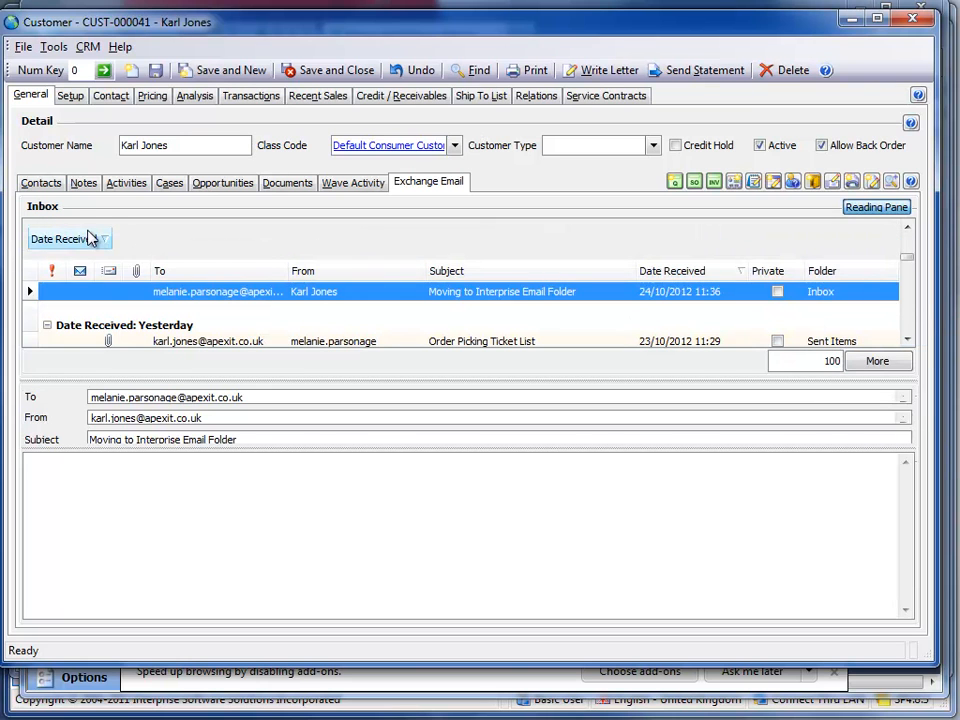
pyautogui.moveTo(94, 240); pyautogui.dragTo(155, 262)
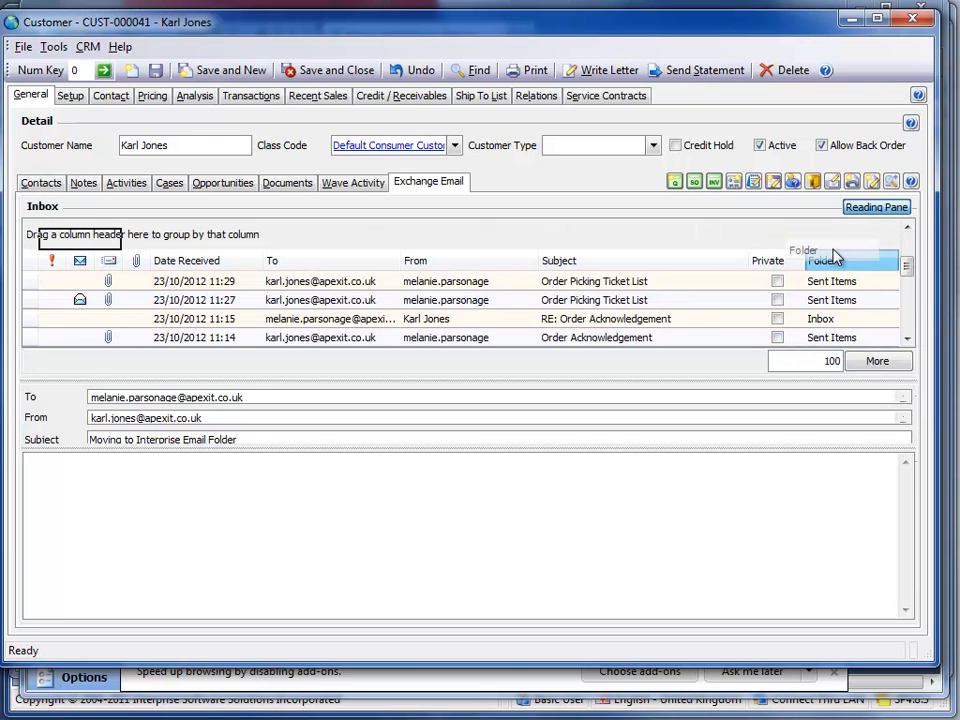
pyautogui.moveTo(842, 266); pyautogui.dragTo(827, 240)
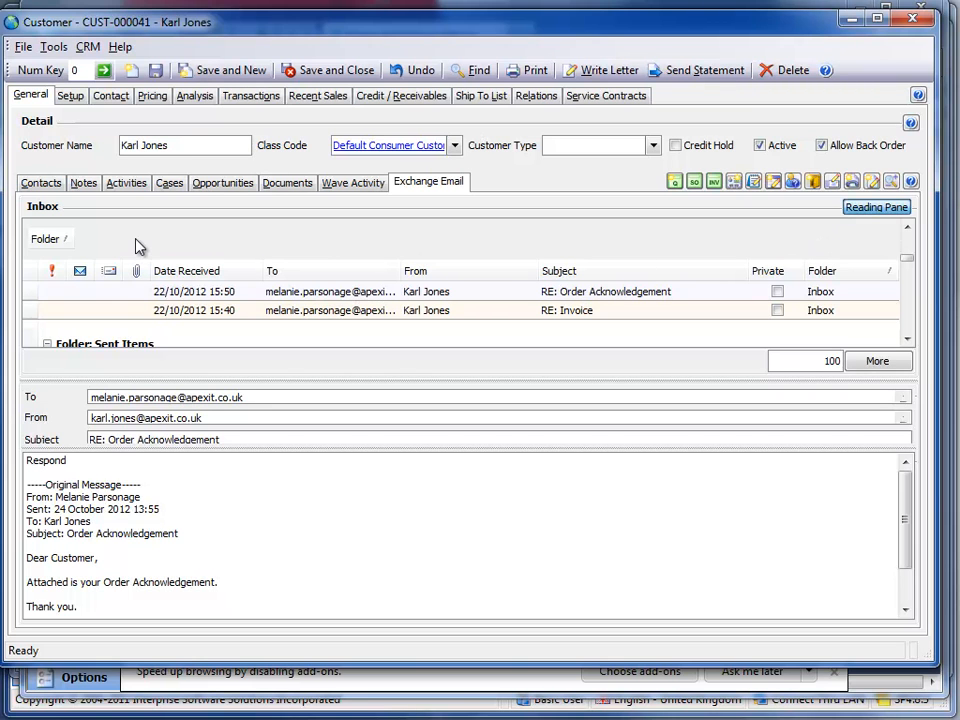
# Collapse all the folder groups in the Exchange email list and hide the reading pane
pyautogui.rightClick(214, 266)
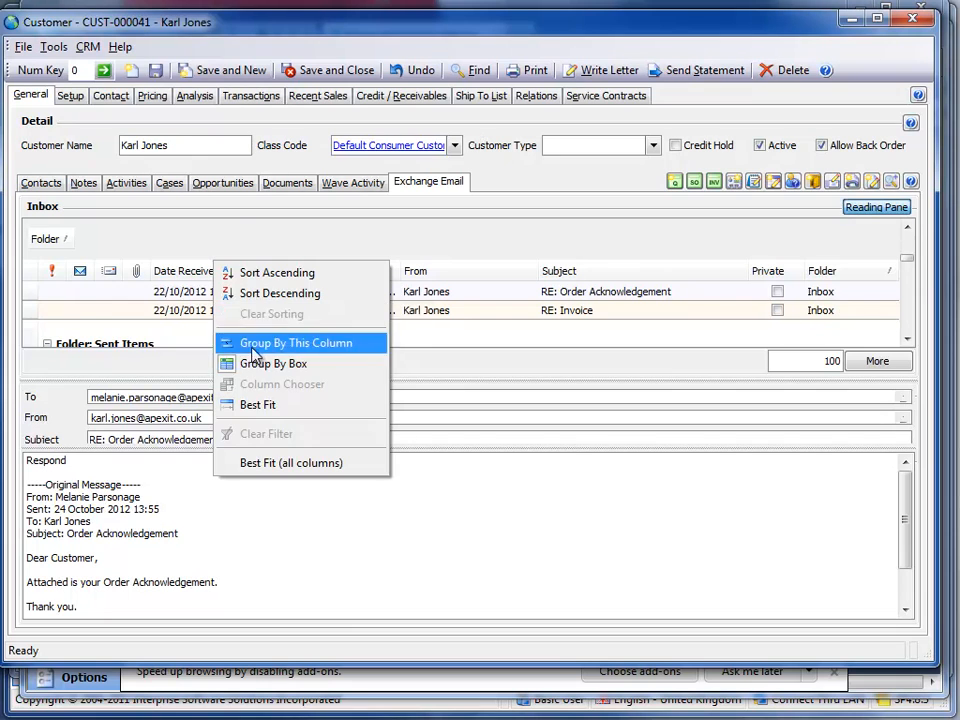
pyautogui.rightClick(46, 238)
pyautogui.click(90, 267)
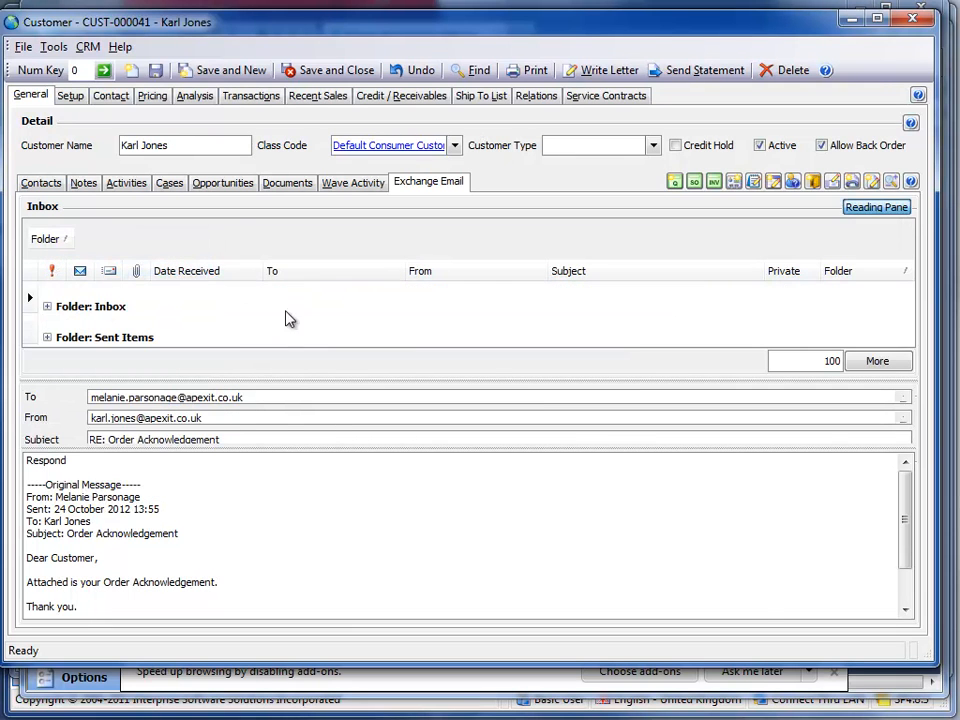
pyautogui.click(885, 208)
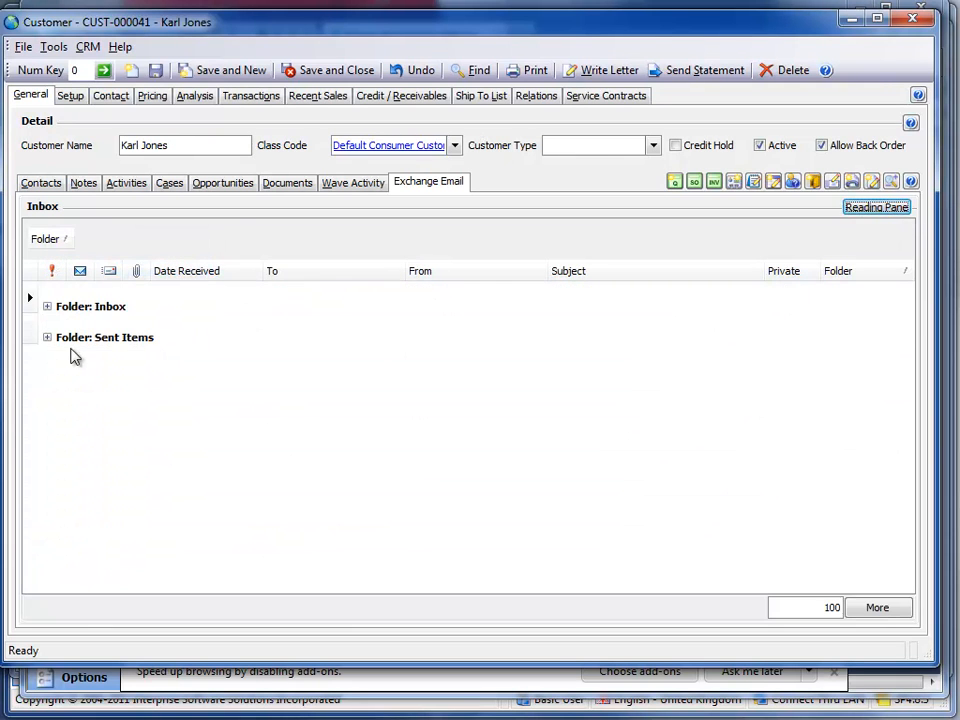
# Expand the Inbox and Sent Items groups to view their emails, leaving only the Inbox group expanded
pyautogui.click(47, 306)
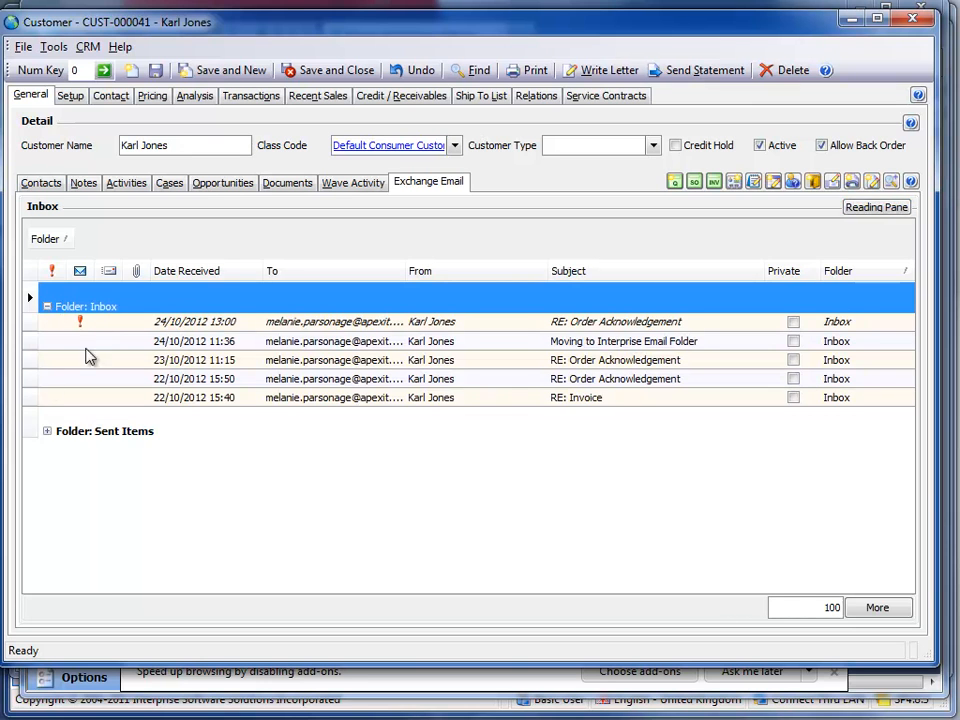
pyautogui.click(47, 432)
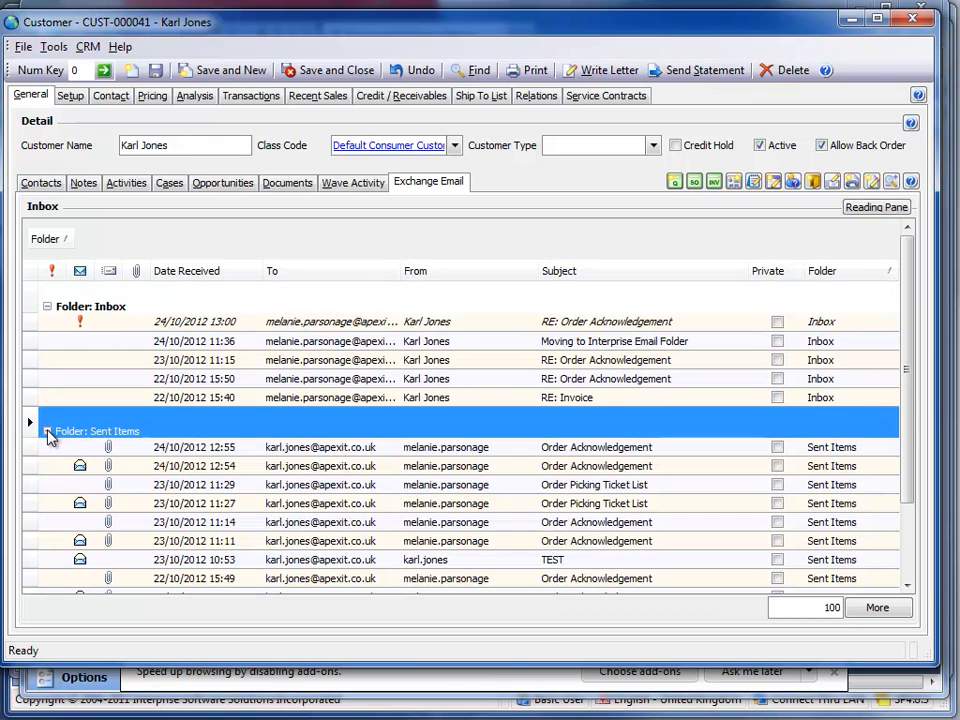
pyautogui.click(47, 432)
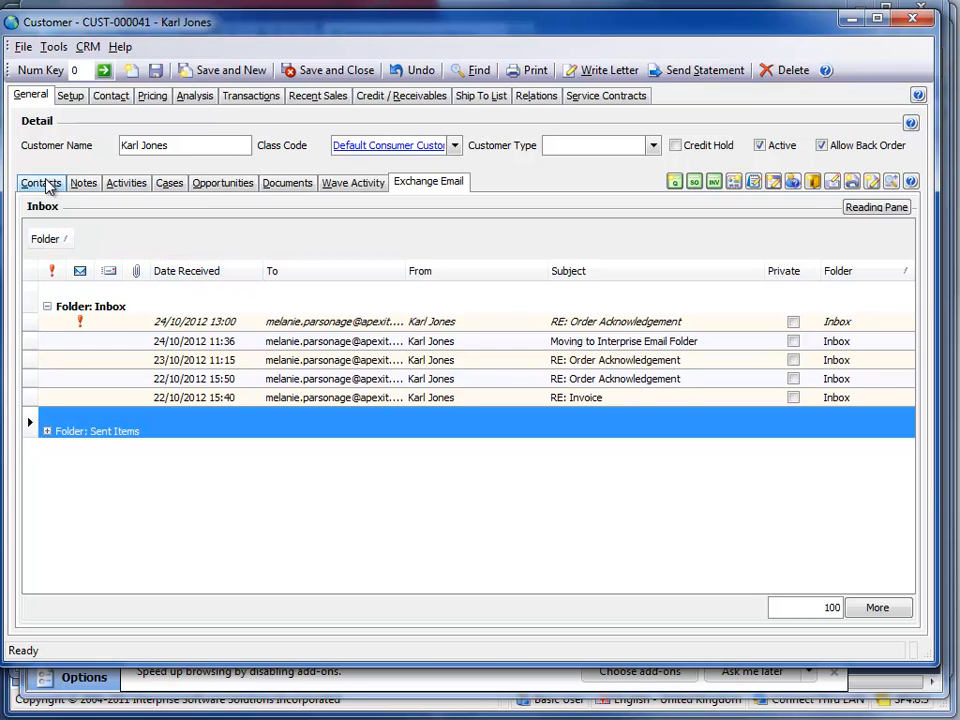
# Restore the full customer details, open the customer's contact record from the contact list and show its Exchange emails
pyautogui.click(905, 183)
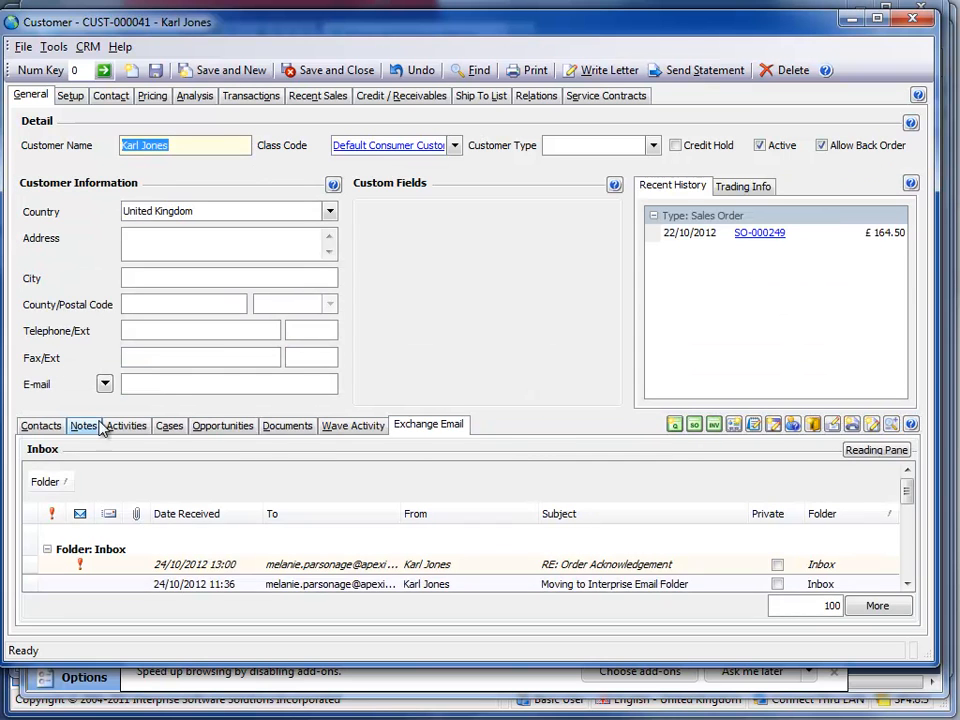
pyautogui.click(38, 427)
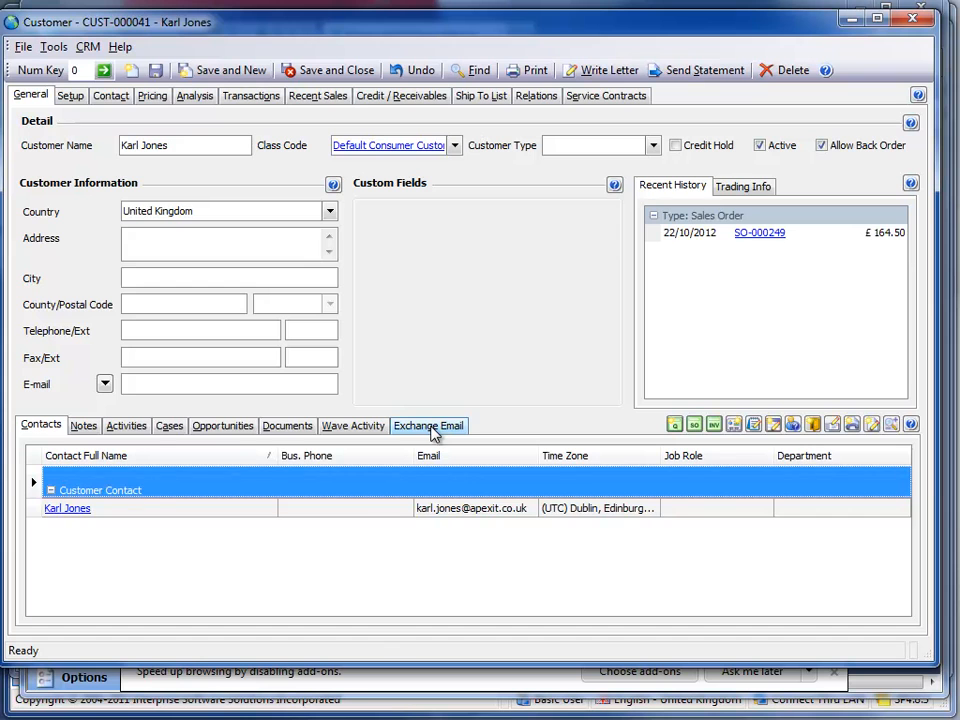
pyautogui.click(58, 512)
pyautogui.doubleClick(58, 512)
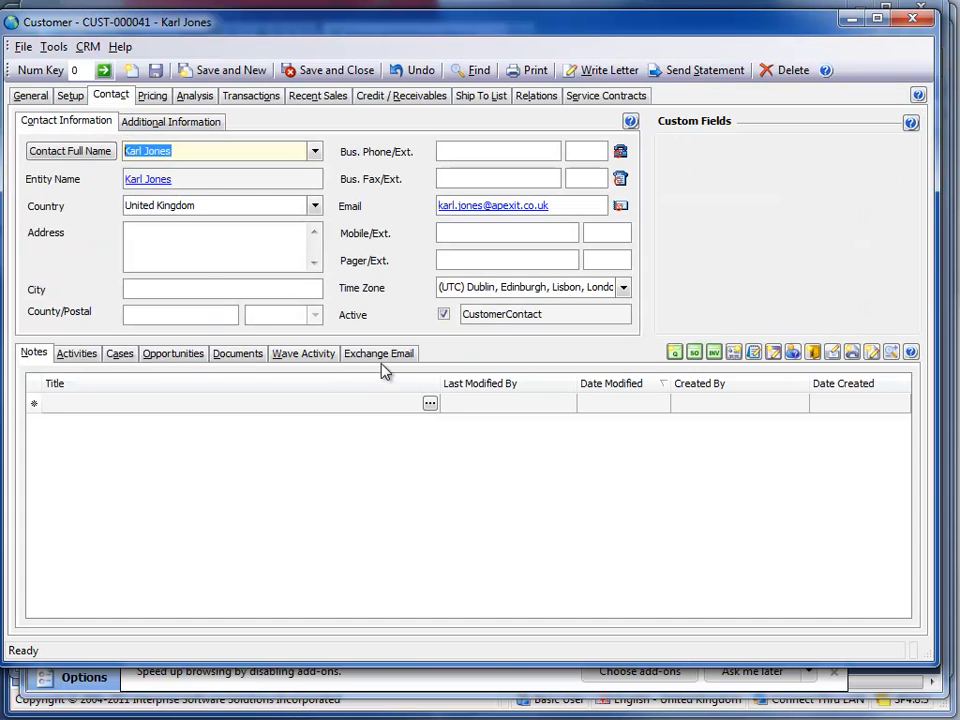
pyautogui.click(381, 355)
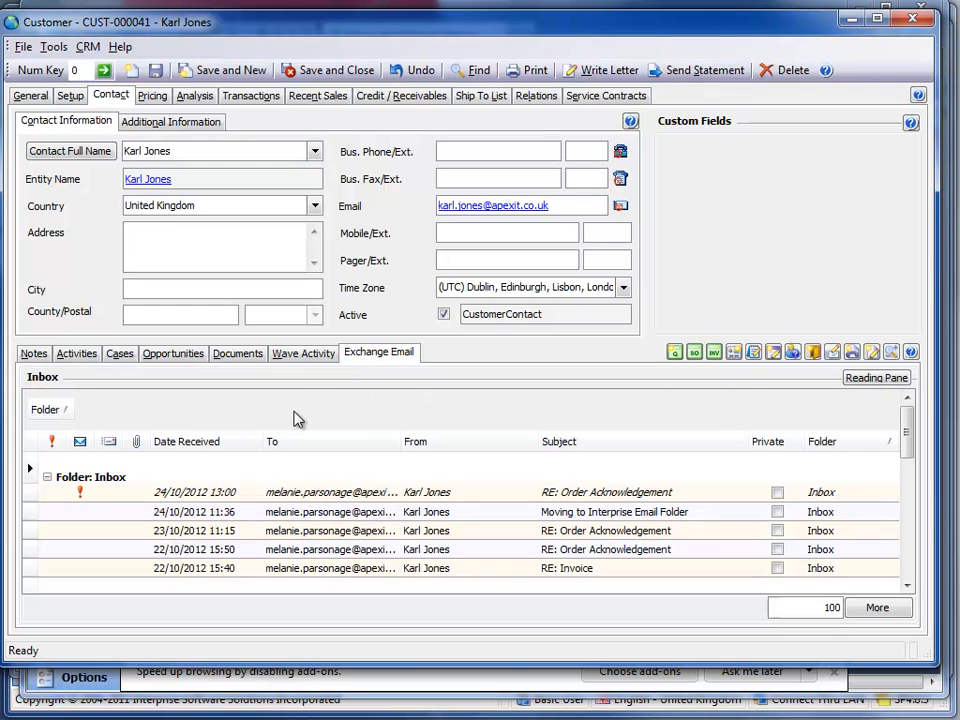
# Return to the general customer details and close the customer and sales order windows, minimising the Outlook Web Access browser between them
pyautogui.click(29, 99)
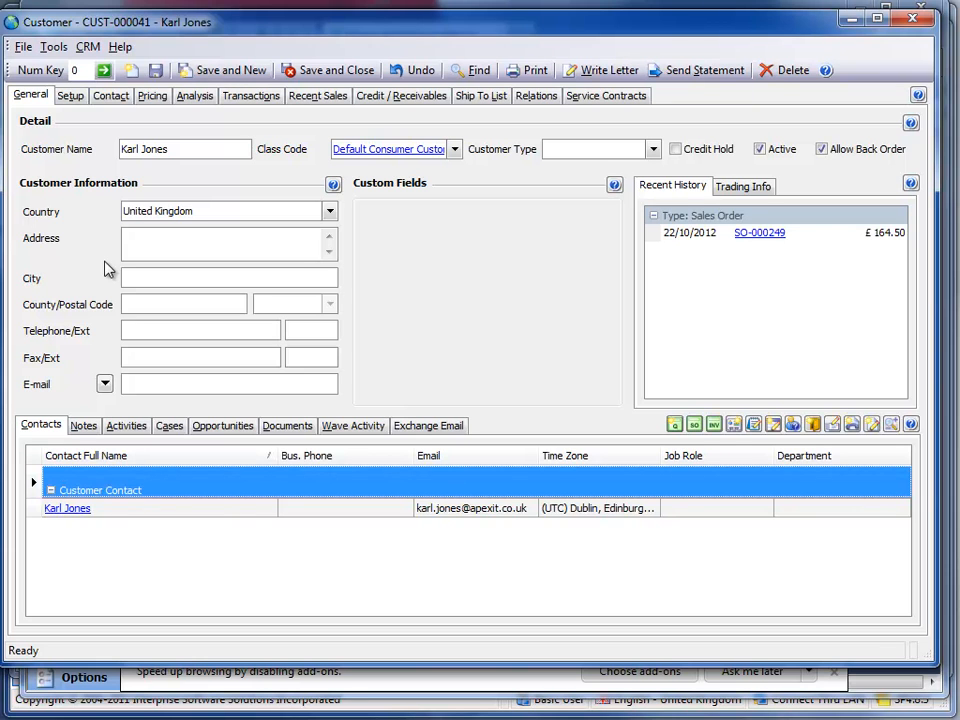
pyautogui.click(916, 24)
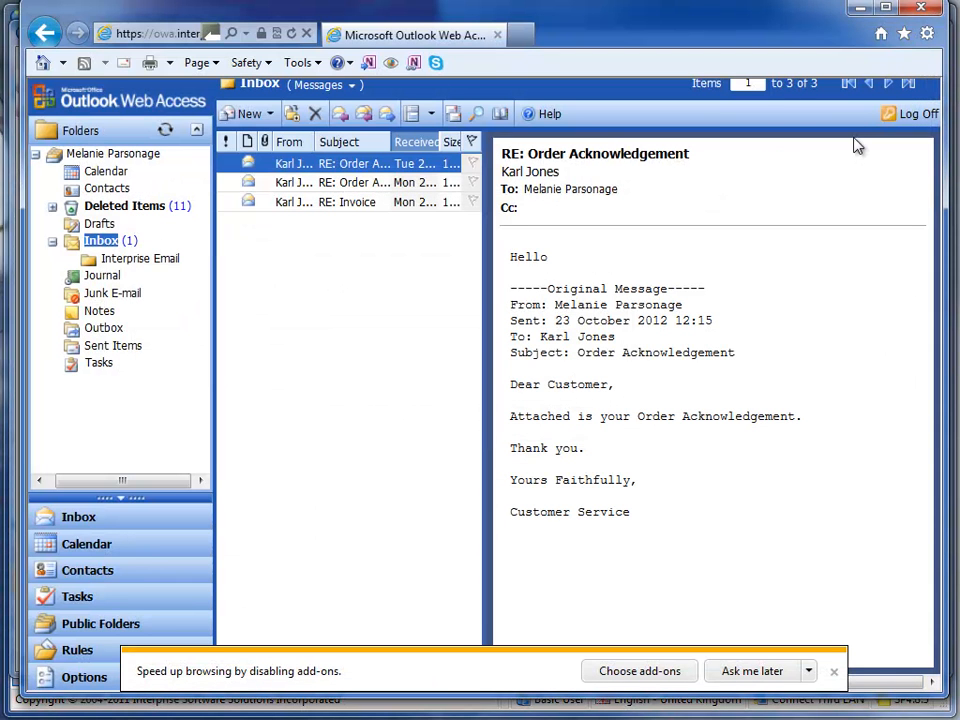
pyautogui.click(863, 10)
pyautogui.click(924, 28)
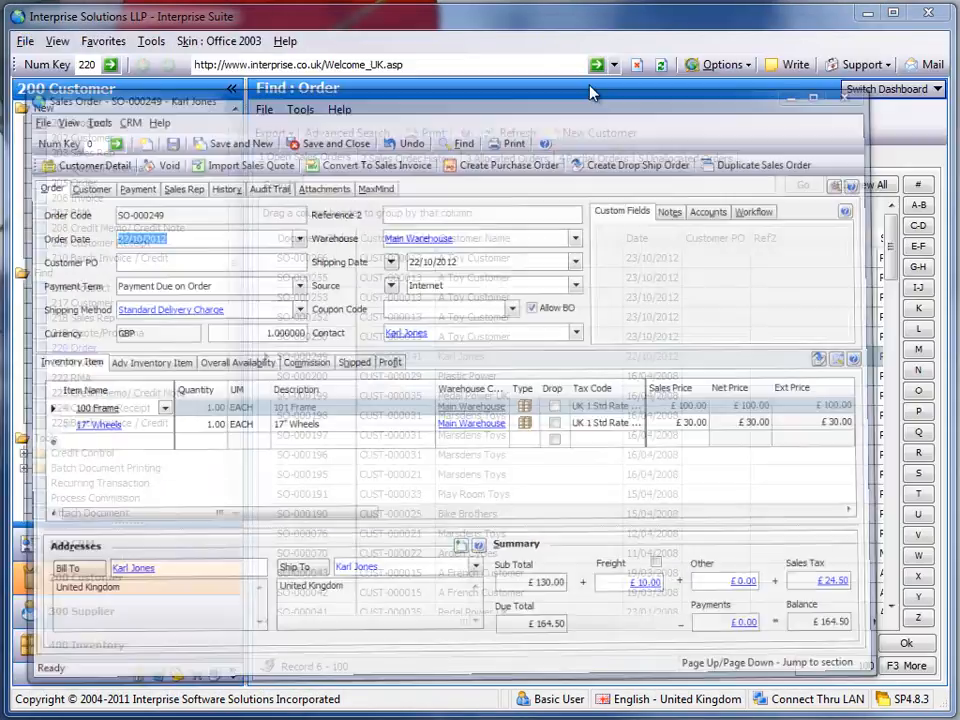